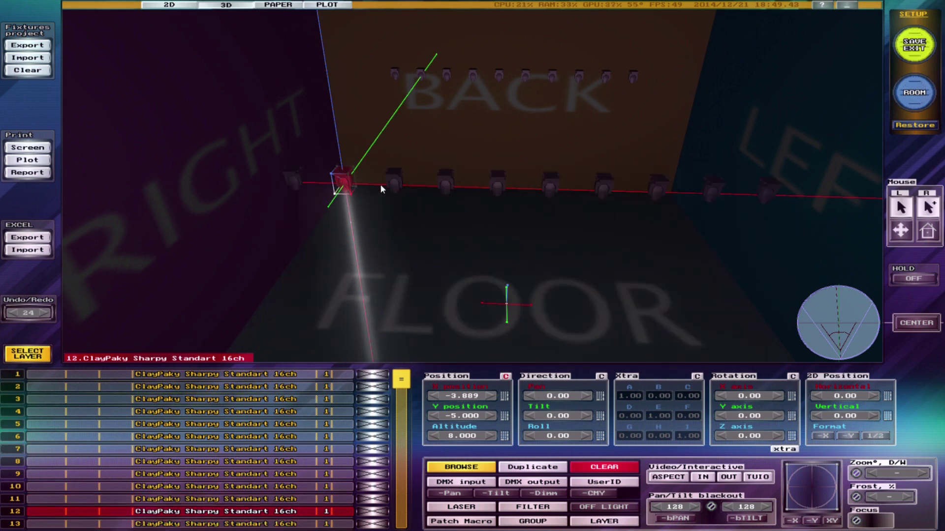
Change fixtures 12, 13, 15, 16, 18 and 19 in the front row to ClayPaky Sharpy Wash 330 Standart 20ch
click(393, 182)
click(498, 181)
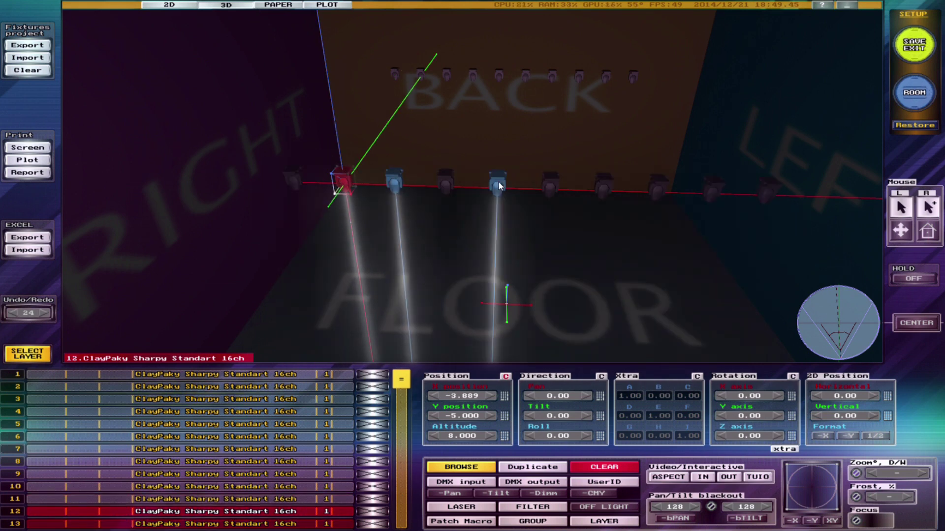
click(551, 186)
click(657, 187)
click(715, 188)
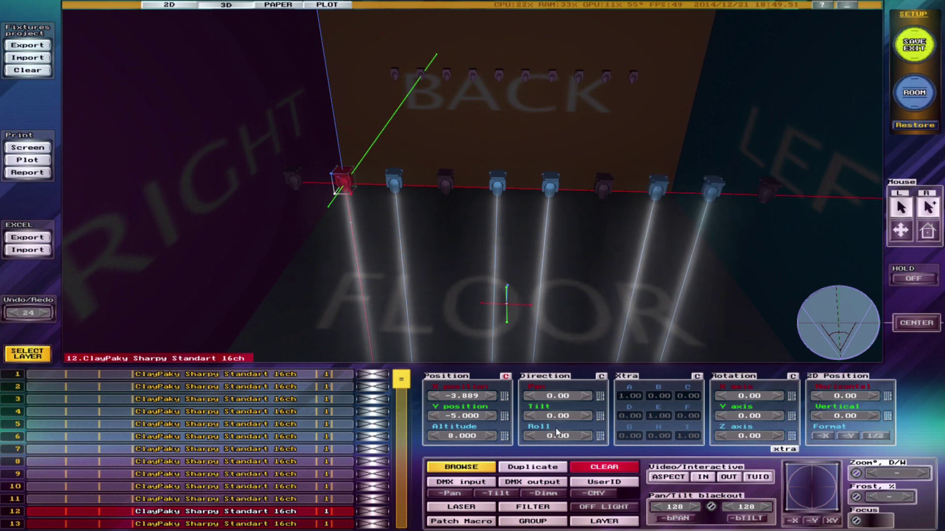
click(461, 467)
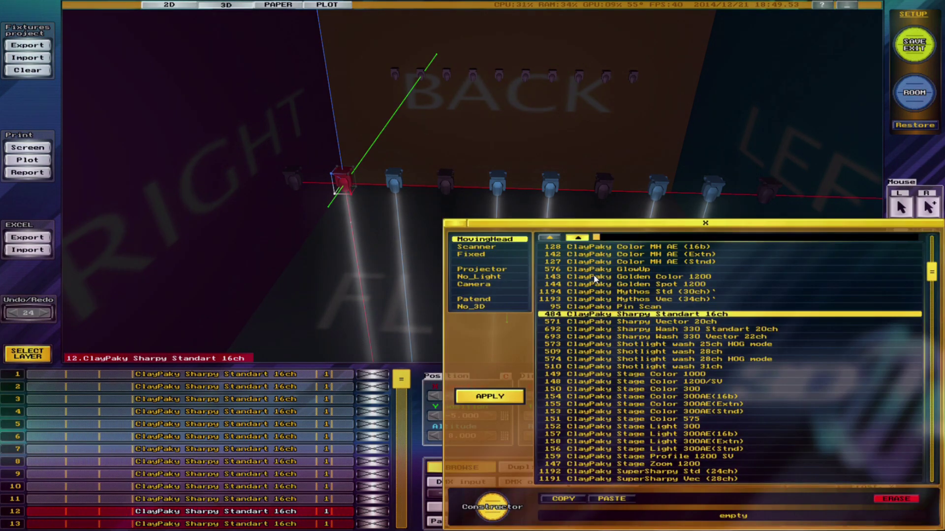
text(s)
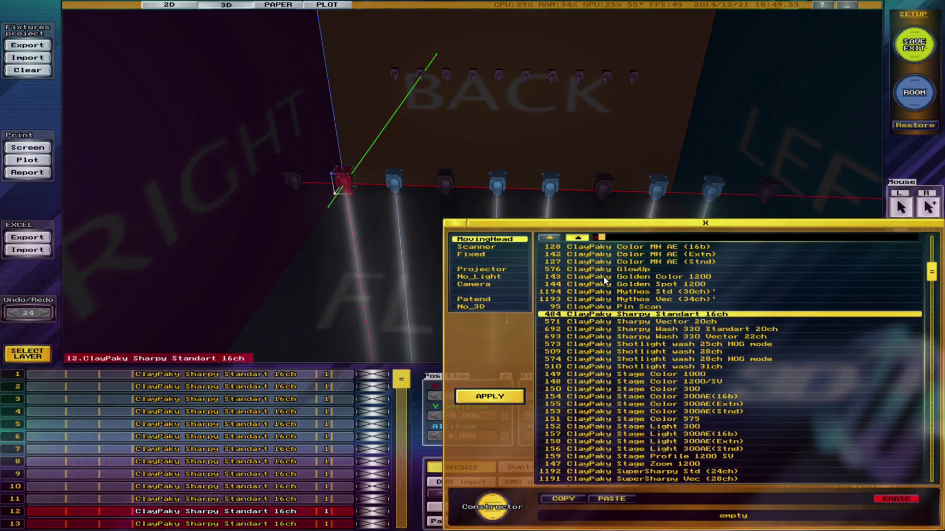
text(harp)
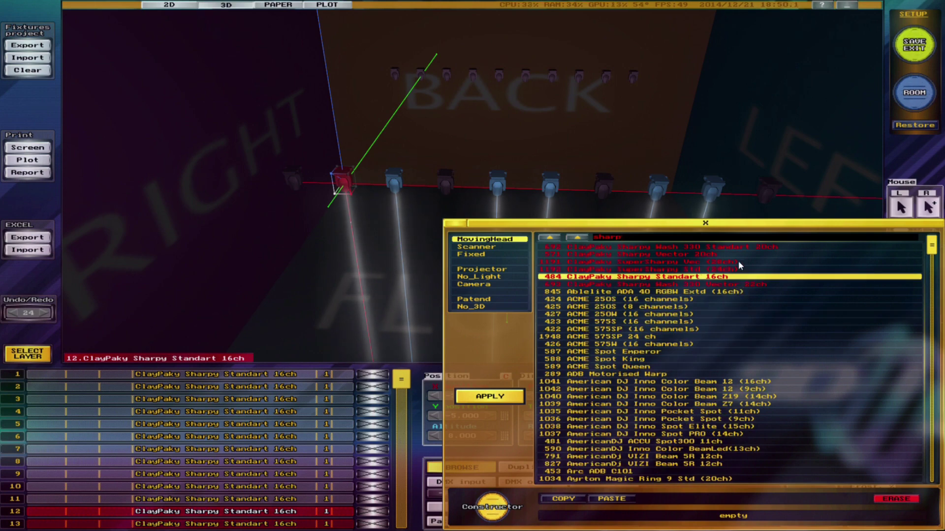
click(726, 247)
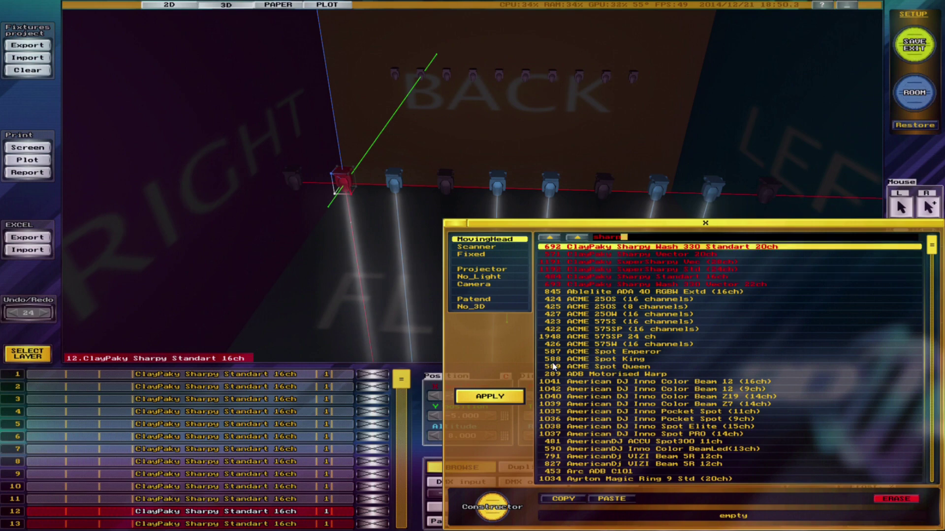
click(495, 397)
click(275, 433)
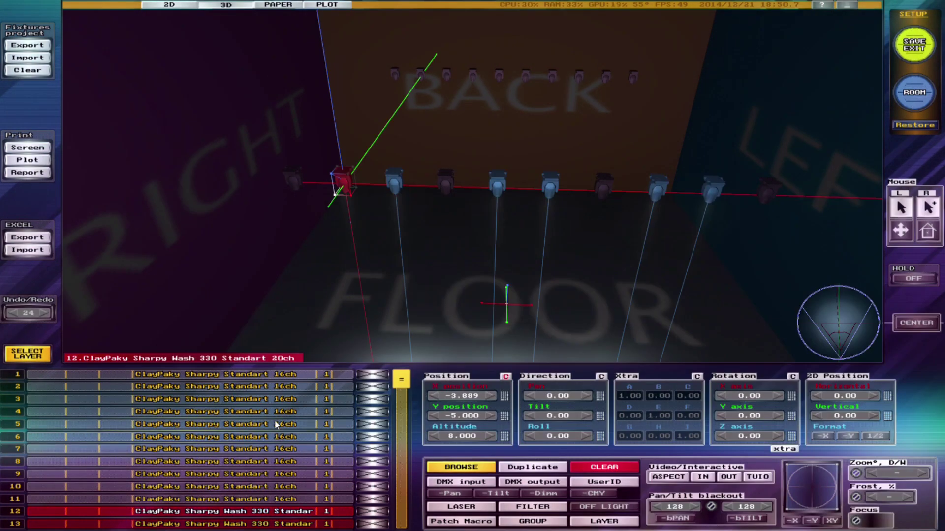
Change fixtures 2, 3, 5, 6, 8 and 9 in the back row to ClayPaky Sharpy Wash 330 Standart 20ch
click(419, 77)
ctrl+click(445, 76)
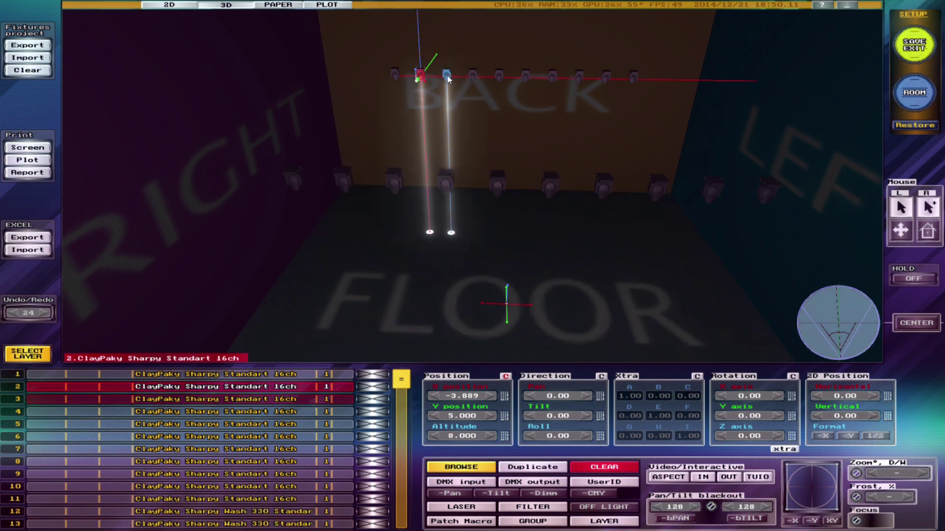
ctrl+click(499, 76)
ctrl+click(525, 75)
ctrl+click(579, 75)
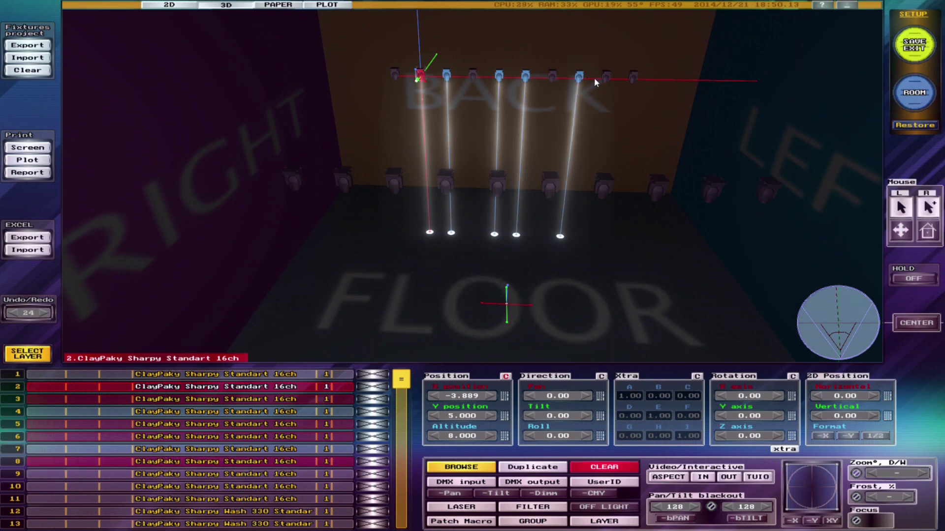
ctrl+click(606, 75)
click(467, 465)
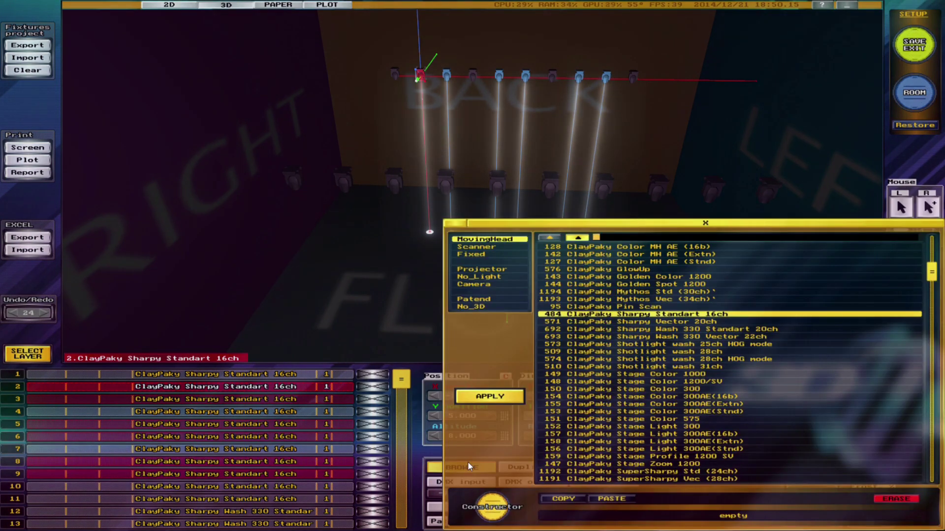
text(sharpy)
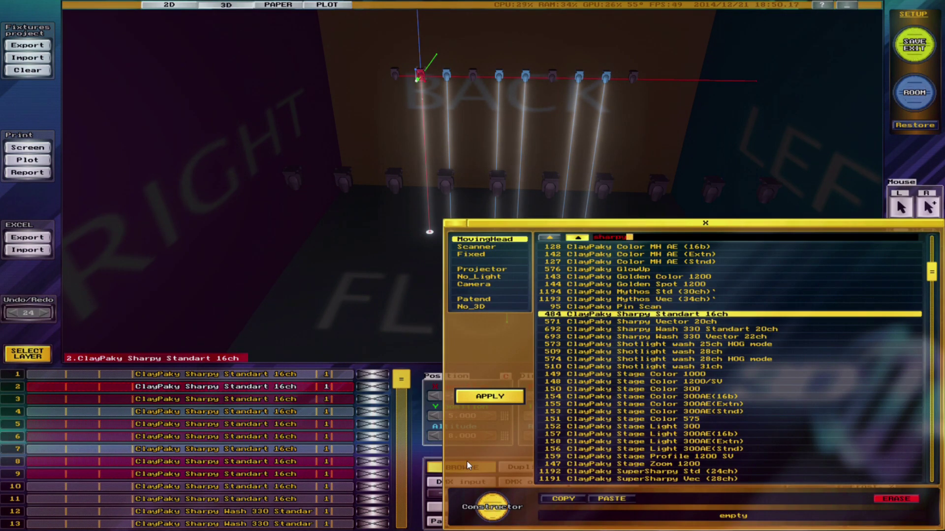
click(716, 246)
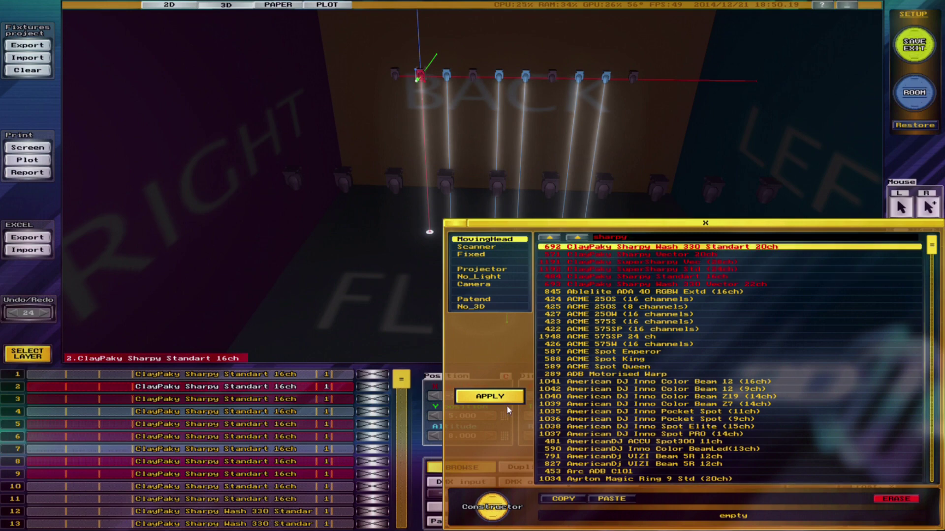
click(507, 398)
Check the order of Sharpy and Sharpy Wash fixtures in the fixture list by selecting entries of each type
click(268, 433)
click(246, 401)
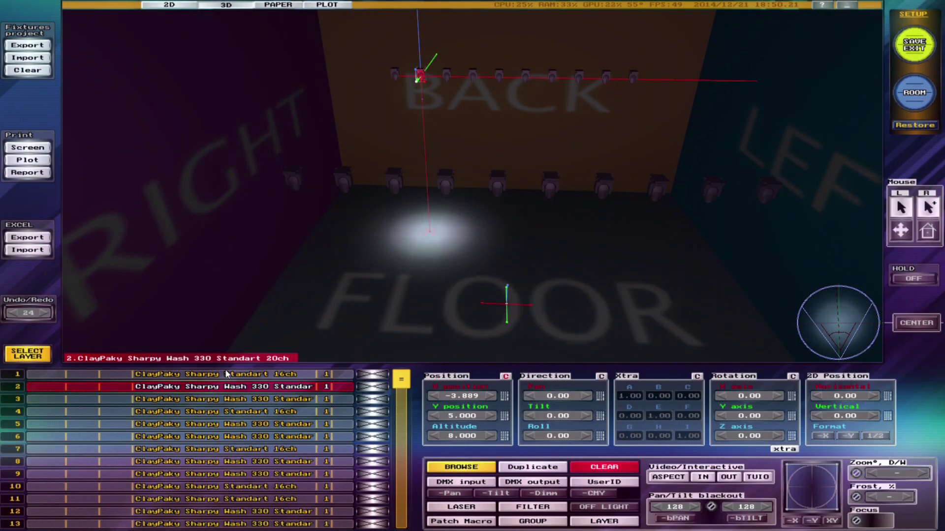
click(227, 387)
click(226, 412)
click(226, 450)
click(231, 475)
click(228, 487)
double_click(208, 375)
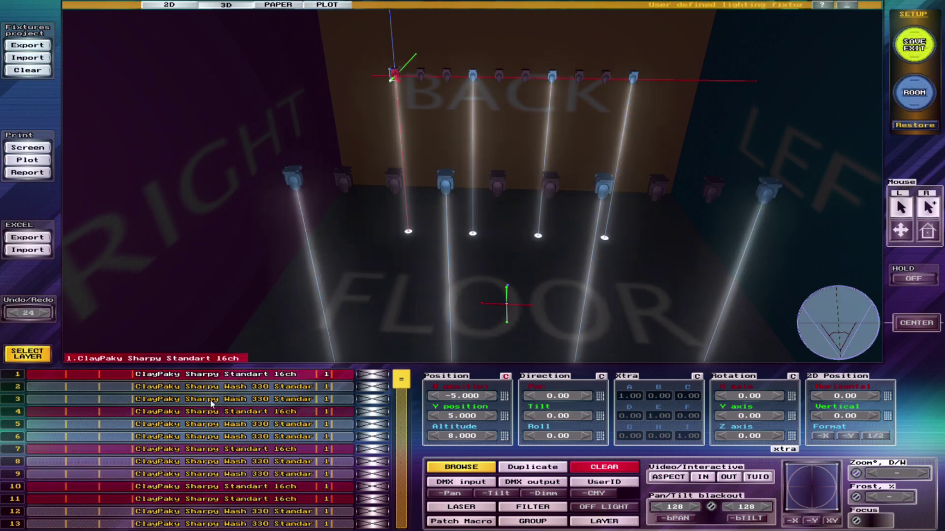
click(203, 387)
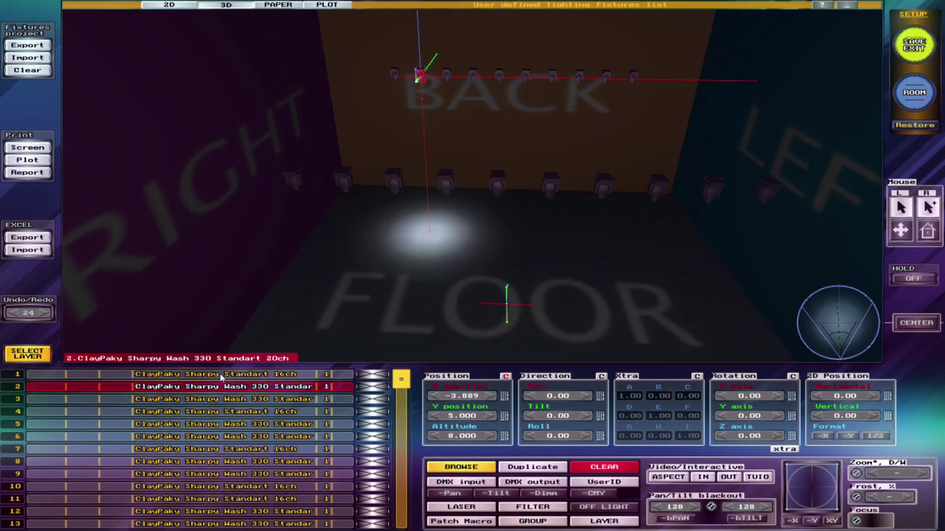
click(219, 374)
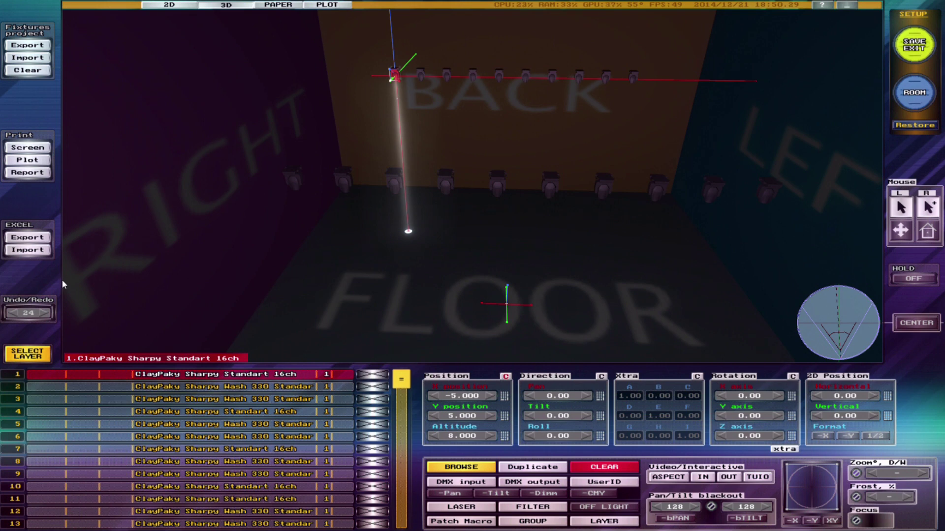
Export the fixture project to an Excel spreadsheet
key(Right)
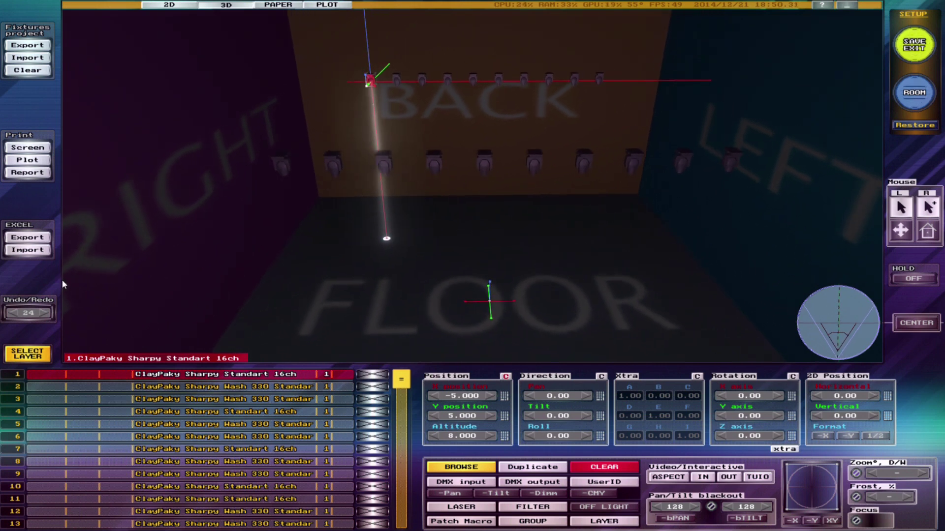
click(31, 238)
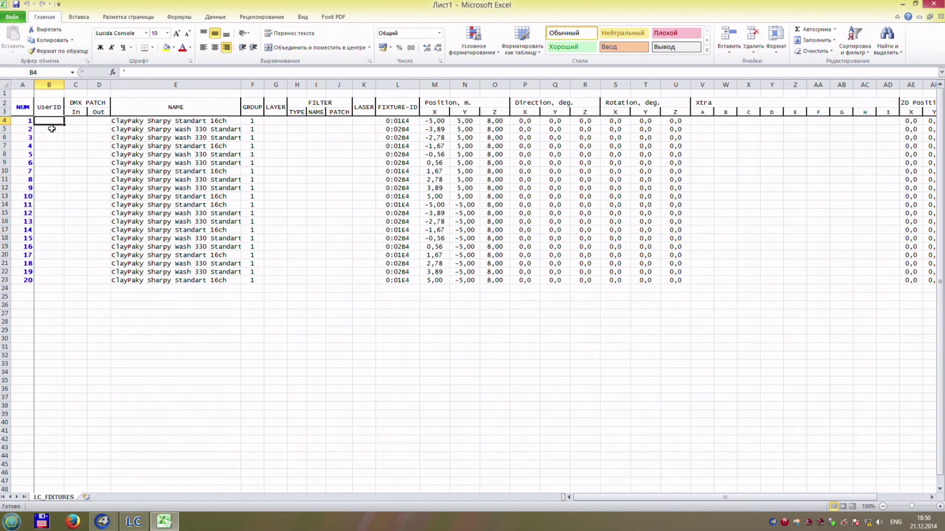
Examine the exported sheet's name, group, layer, filter, laser and fixture ID columns, and the fixture numbering in the NUM column
drag(167, 122, 172, 274)
click(173, 274)
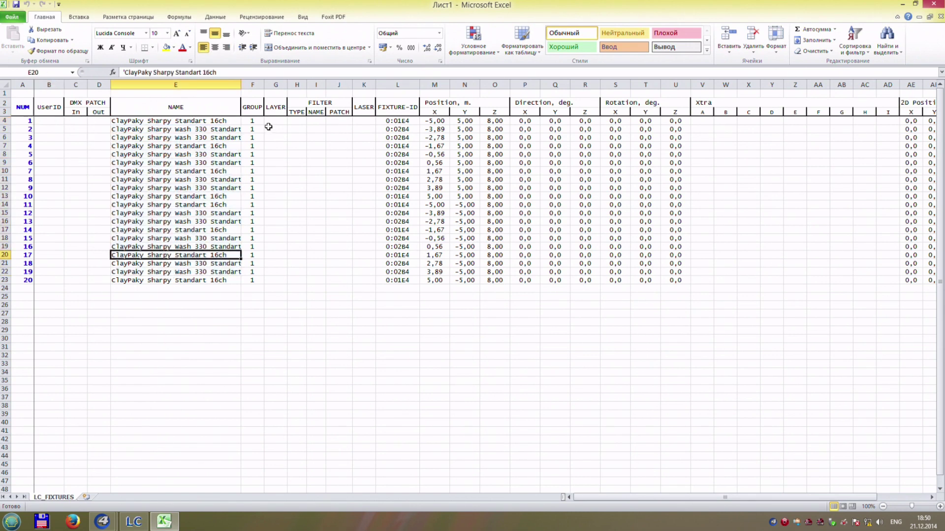
drag(252, 121, 274, 165)
click(297, 154)
drag(300, 100, 319, 172)
click(318, 171)
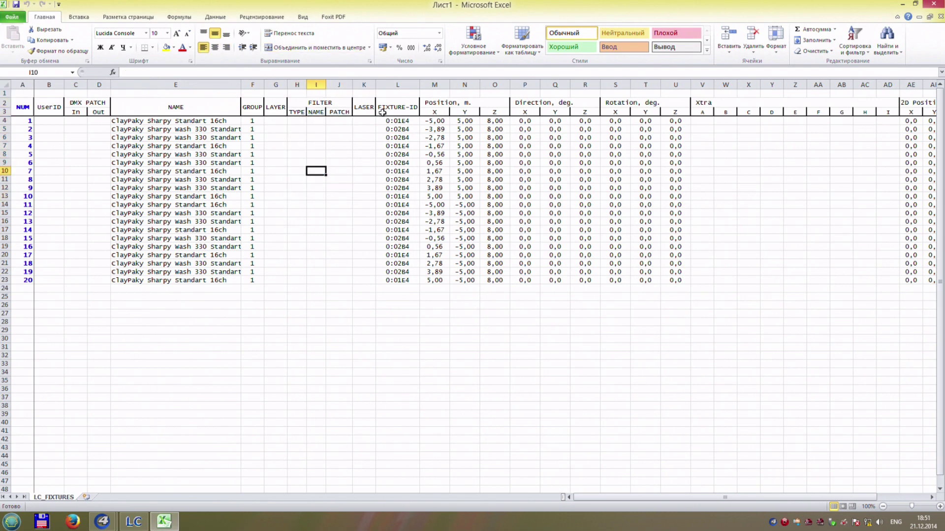
drag(367, 106, 371, 154)
click(393, 163)
click(404, 121)
drag(404, 121, 397, 225)
click(394, 193)
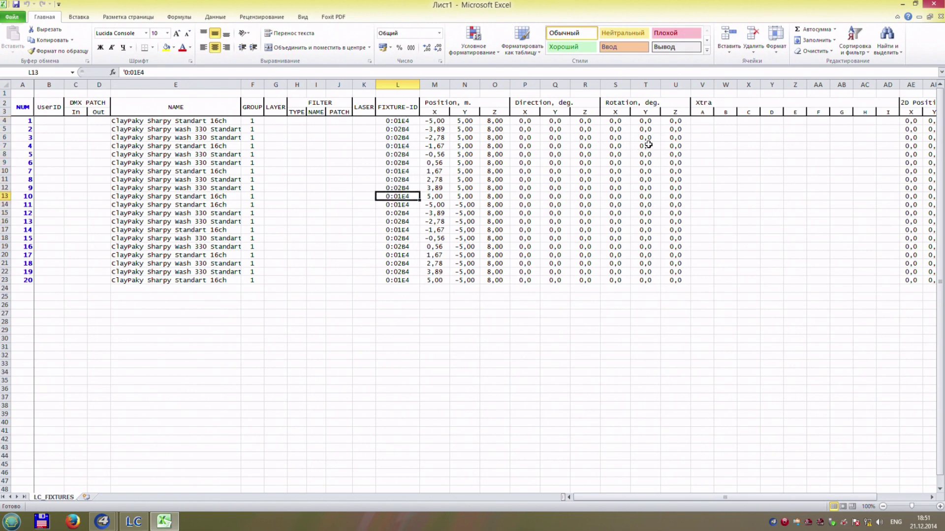
drag(689, 497, 628, 496)
drag(18, 118, 18, 280)
click(58, 263)
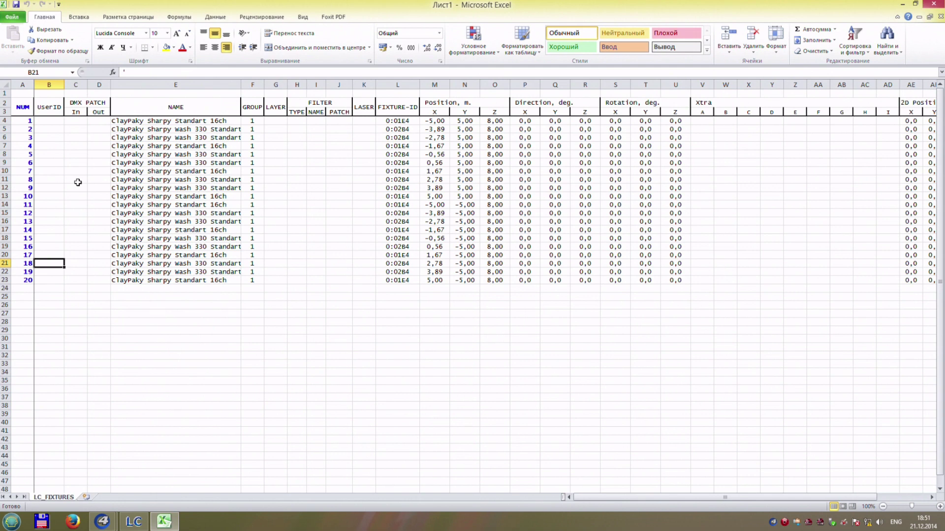
drag(22, 118, 14, 189)
click(49, 178)
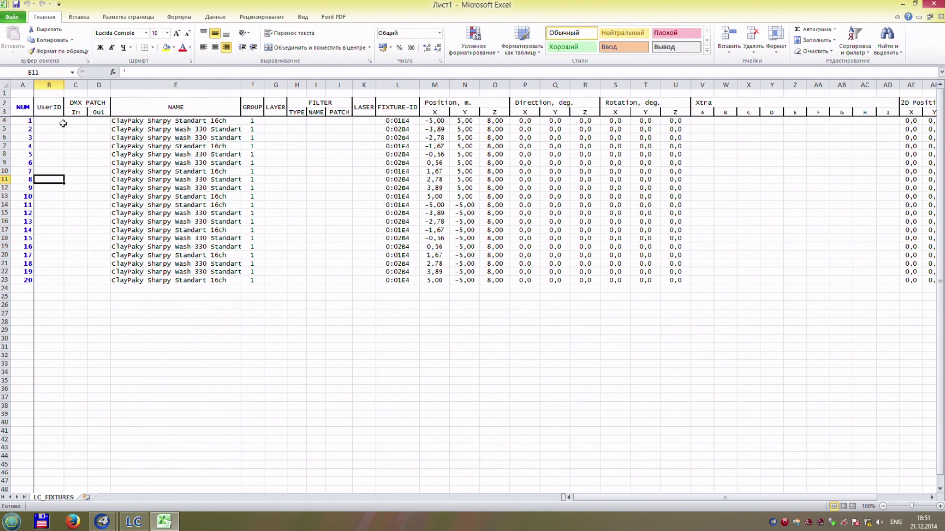
Sort the fixture data in B4:AQ23, leaving out the NUM column, by the values of column E from A to Z
drag(50, 120, 890, 283)
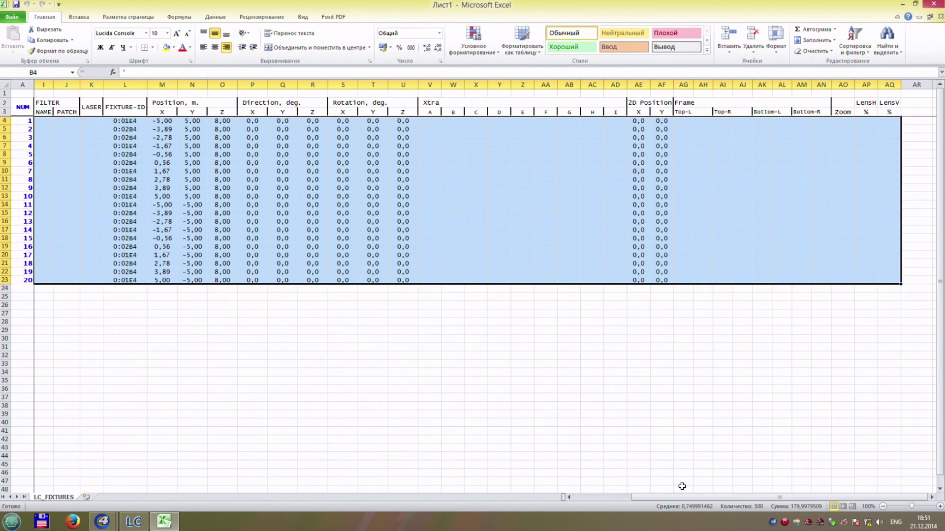
click(599, 499)
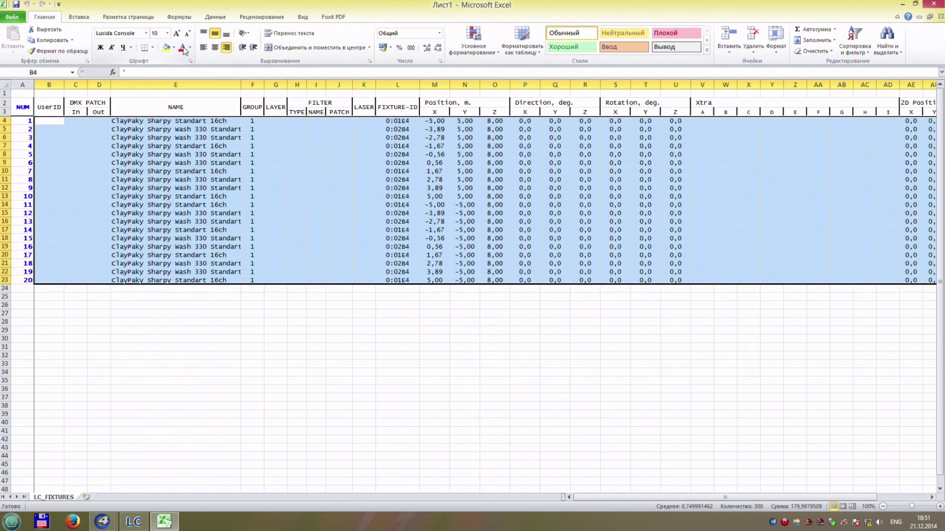
click(179, 16)
click(216, 17)
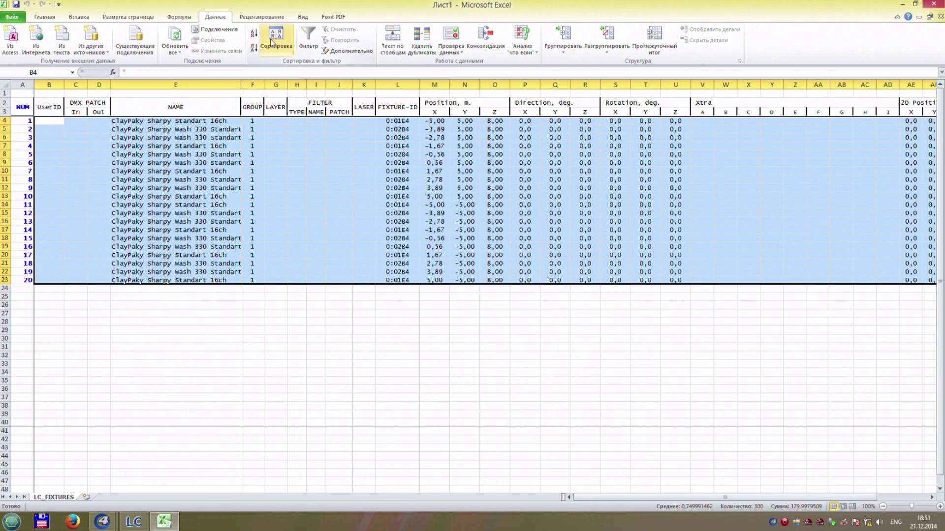
click(273, 39)
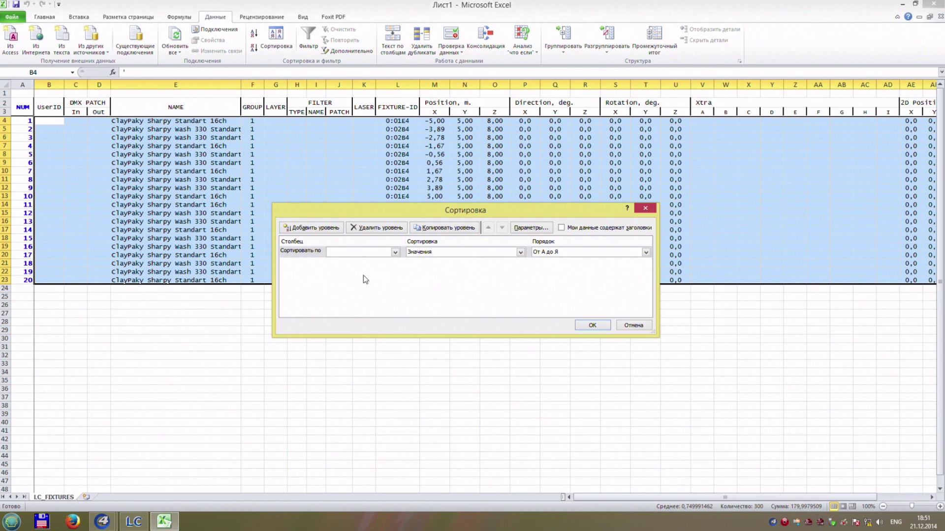
click(395, 252)
click(386, 284)
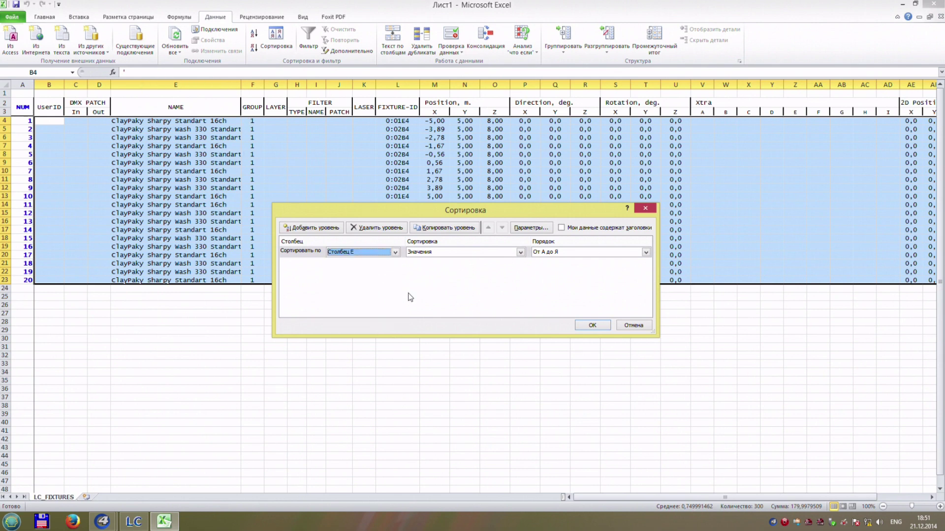
click(592, 327)
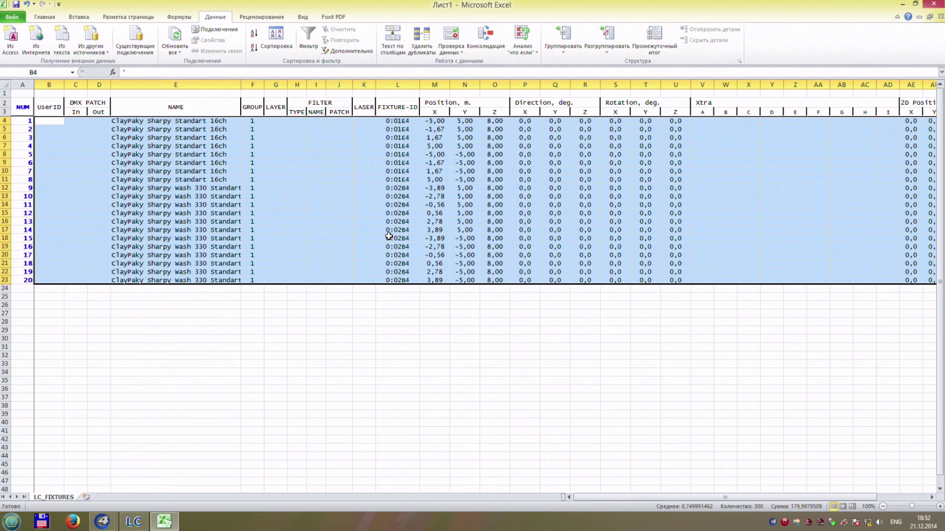
click(275, 205)
Sort the Sharpy Standart fixture data in rows 4 to 11 by column N, then by column M, both ascending, leaving out NUM
drag(50, 121, 931, 180)
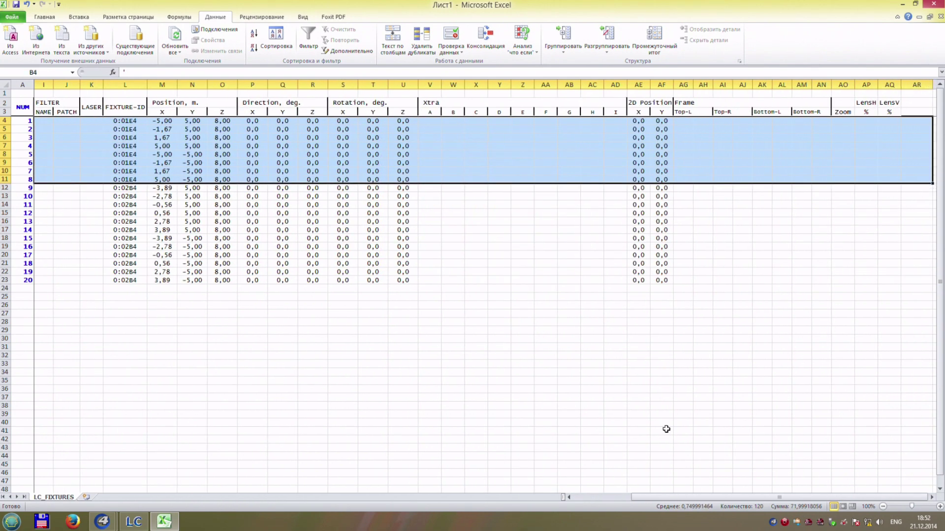
click(607, 498)
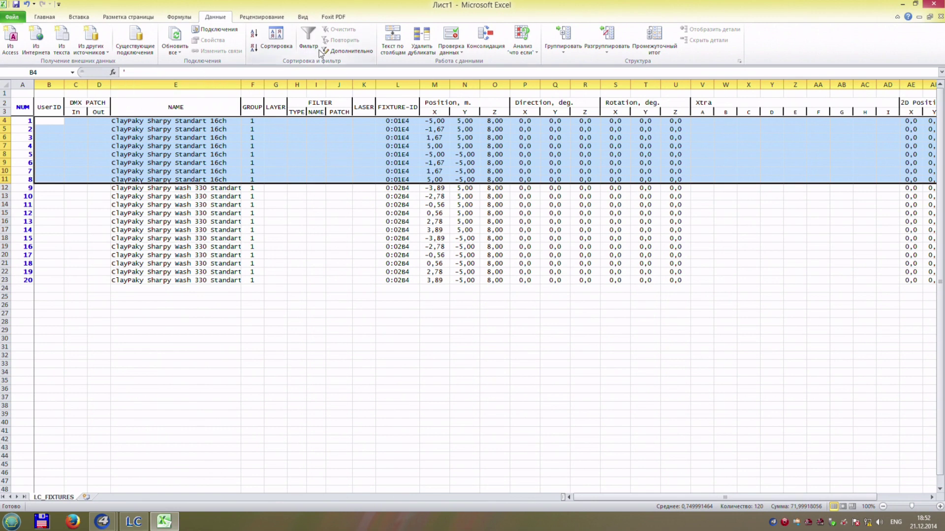
click(276, 35)
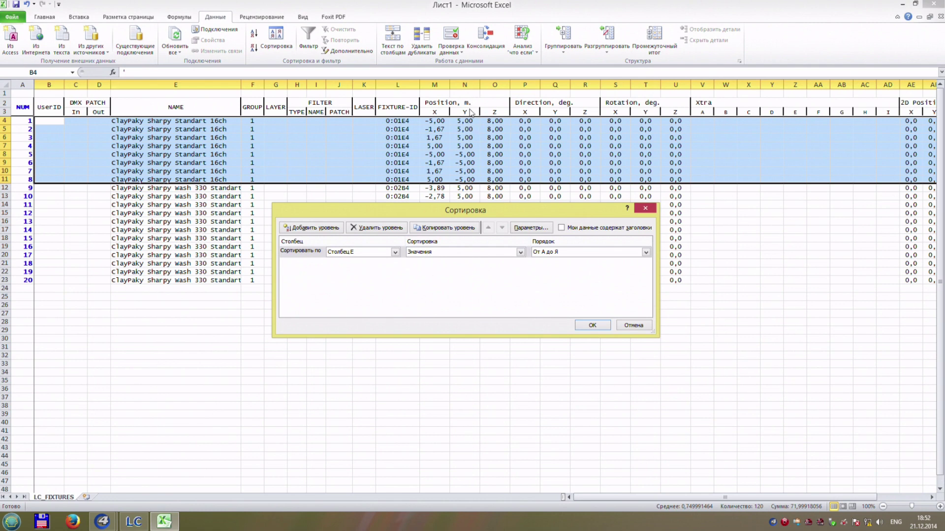
click(395, 252)
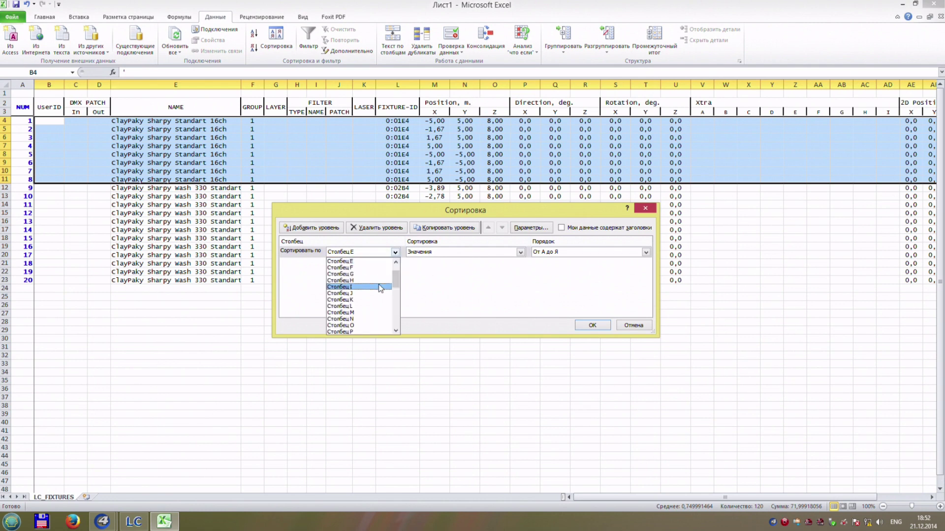
click(375, 319)
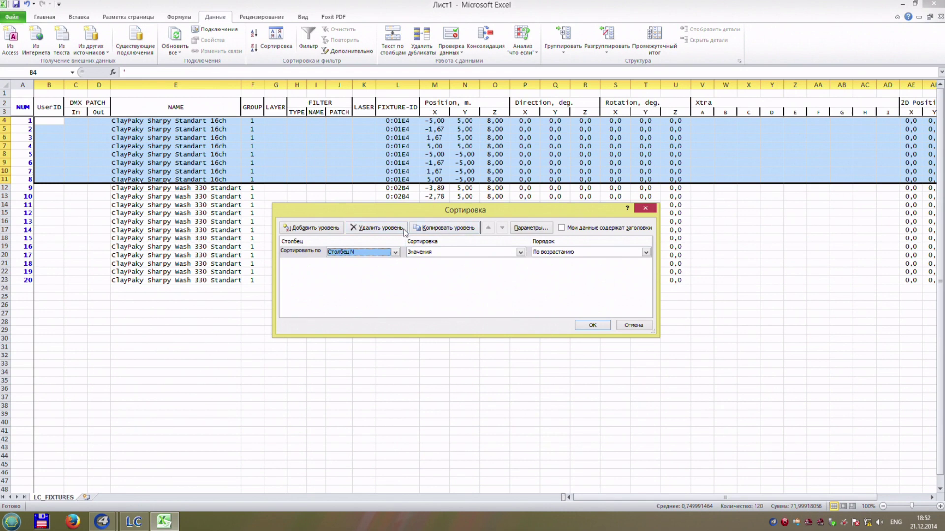
click(328, 228)
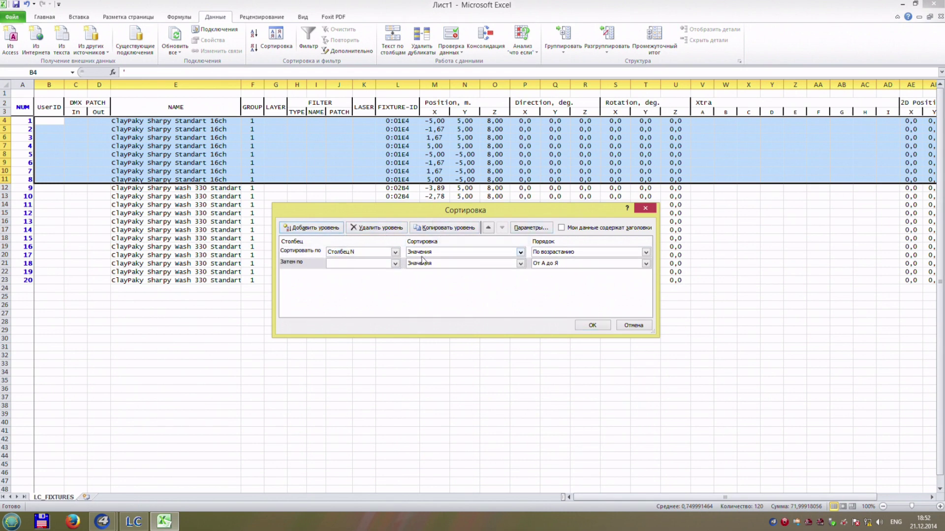
click(395, 265)
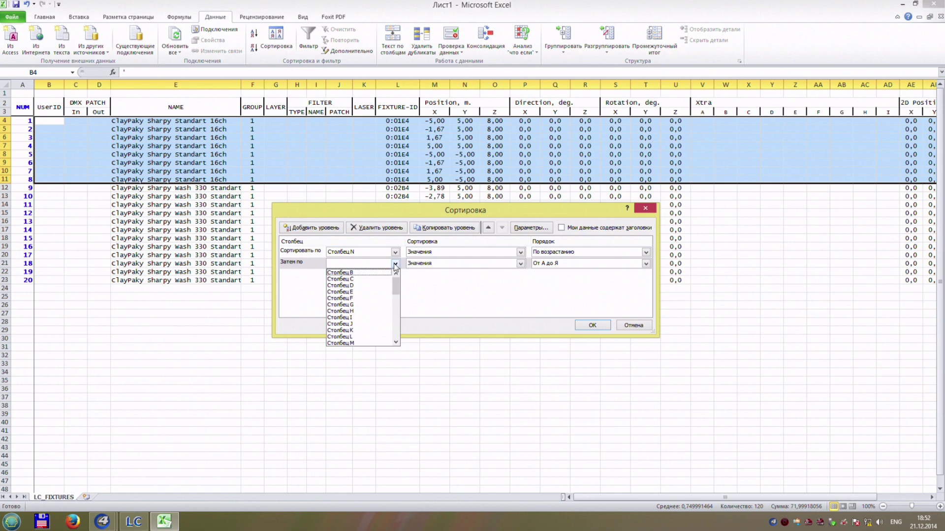
click(378, 346)
click(593, 326)
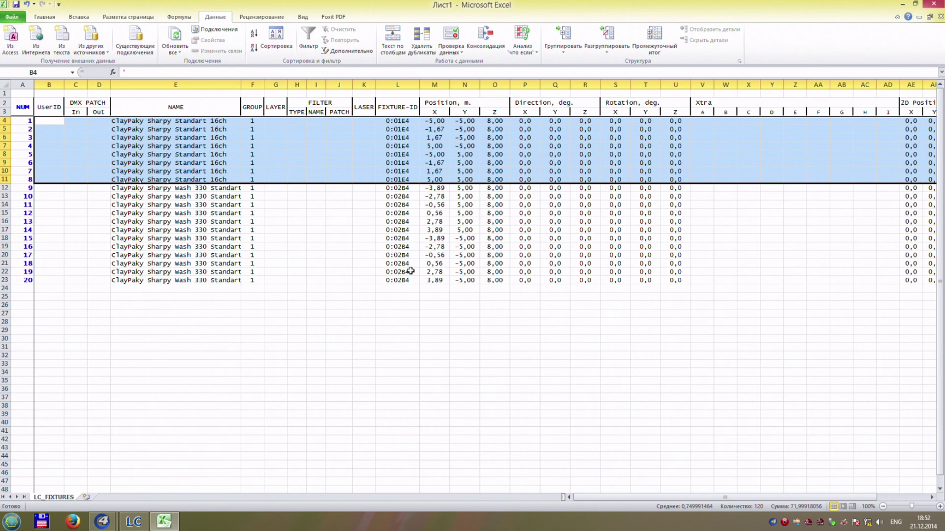
Sort the Sharpy Wash 330 fixture data in rows 12 to 23 by column N, then by column M, both ascending, leaving out NUM
drag(47, 188, 925, 279)
click(276, 37)
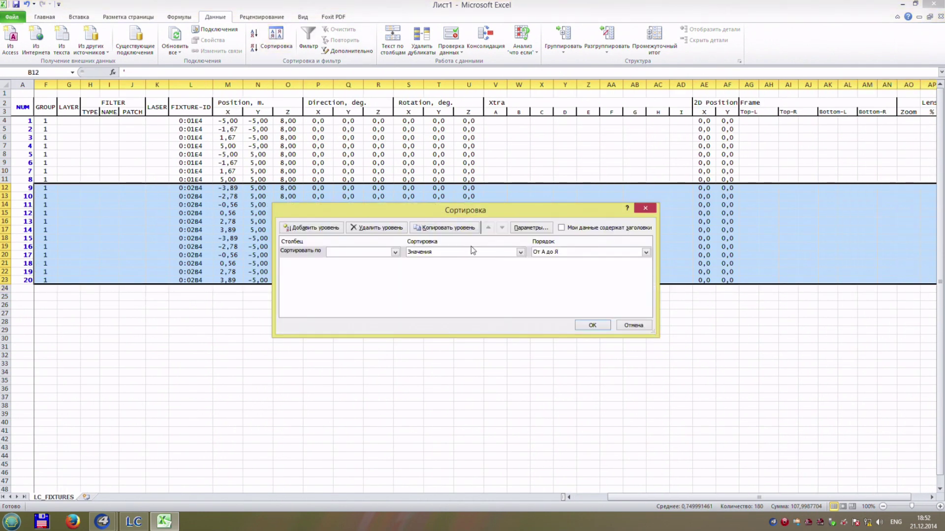
click(394, 252)
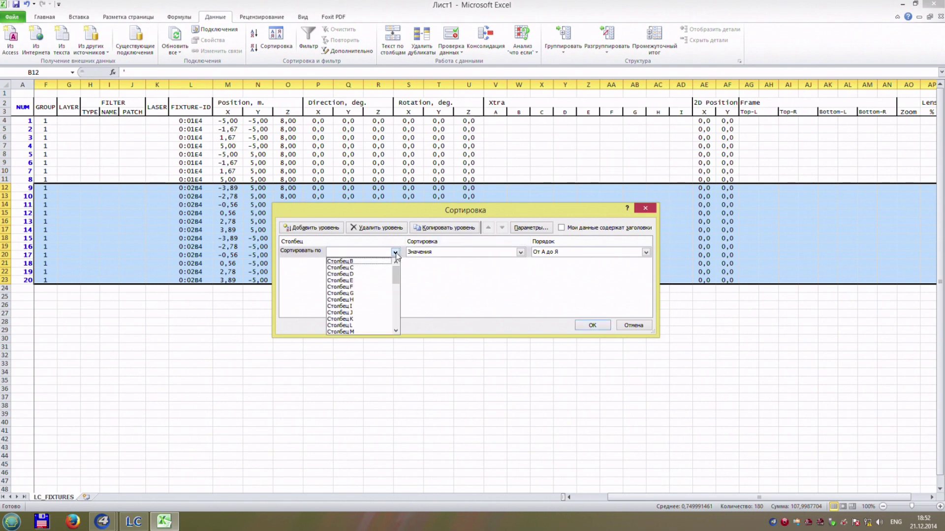
click(396, 331)
click(378, 329)
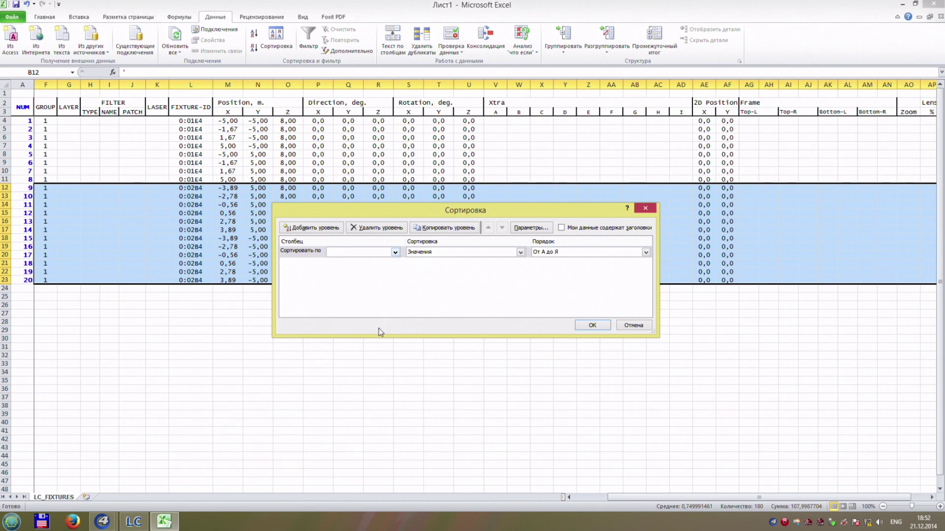
click(395, 252)
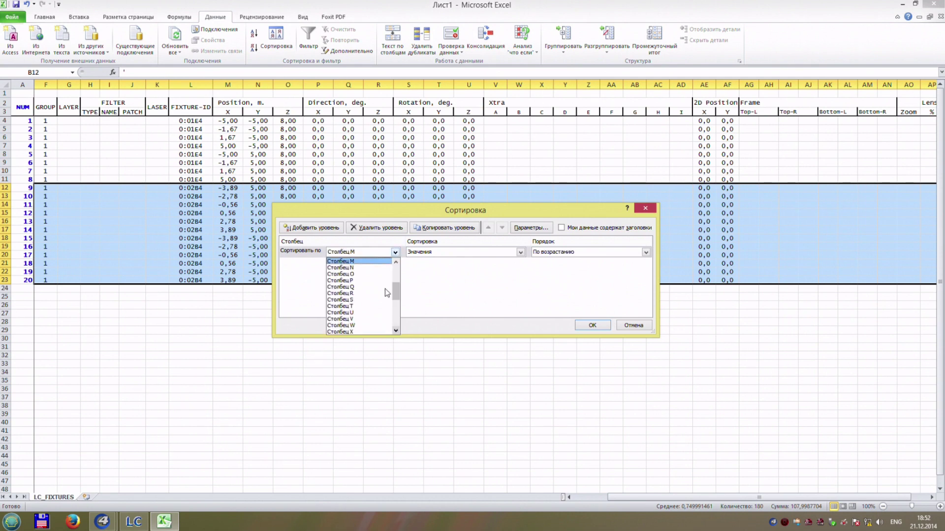
click(363, 268)
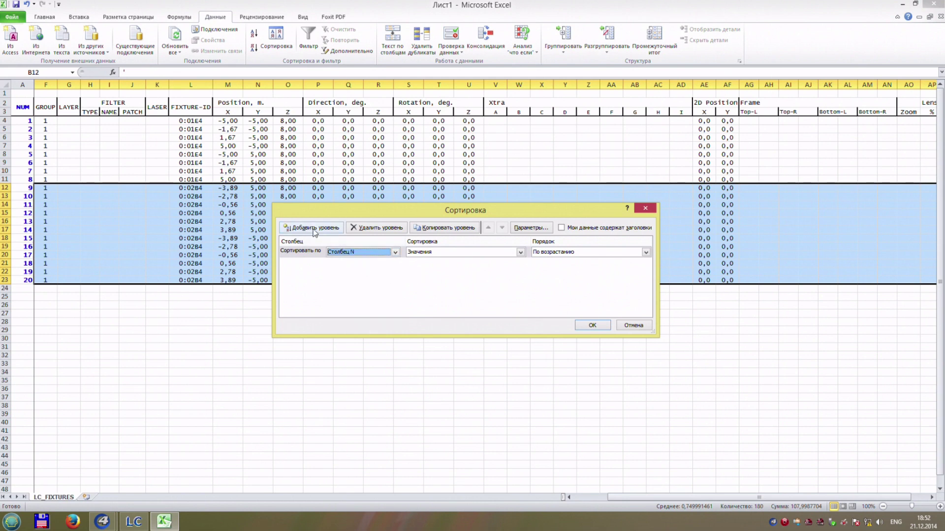
click(314, 229)
click(395, 263)
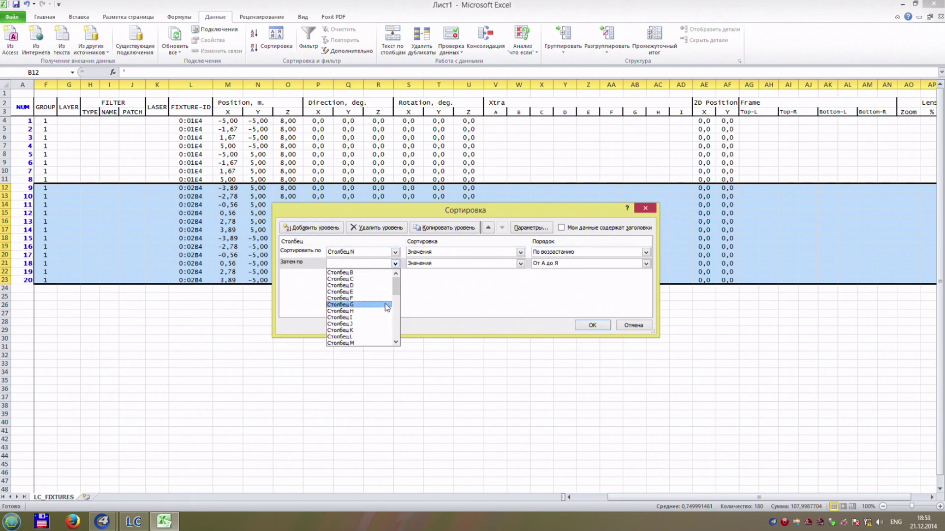
click(376, 343)
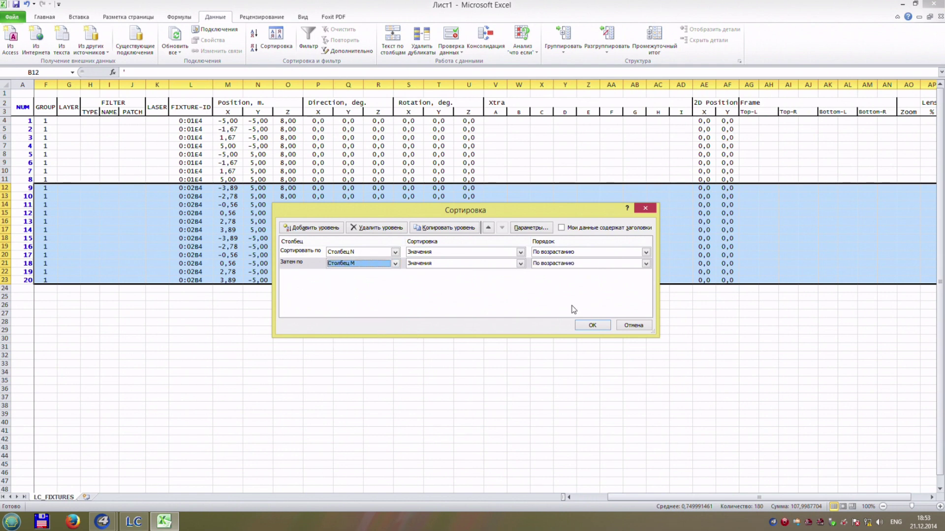
click(593, 326)
drag(692, 497, 657, 497)
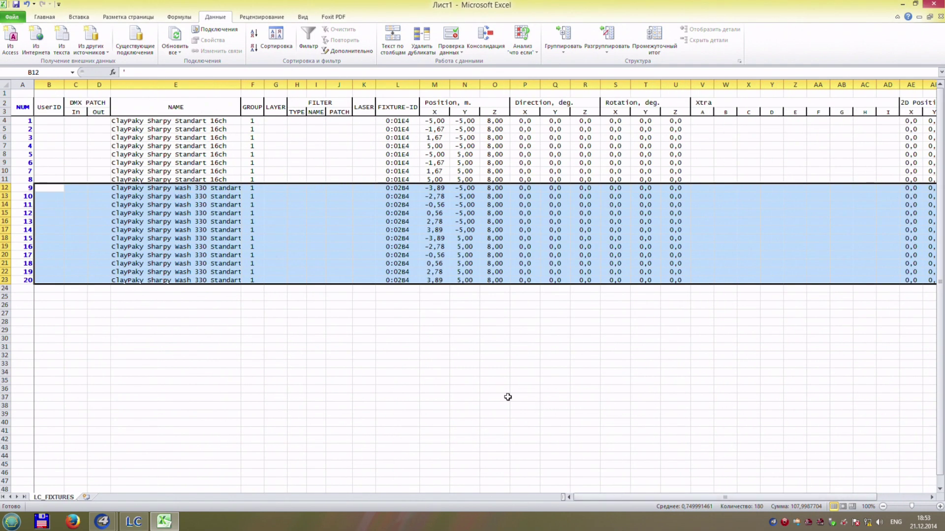
click(293, 321)
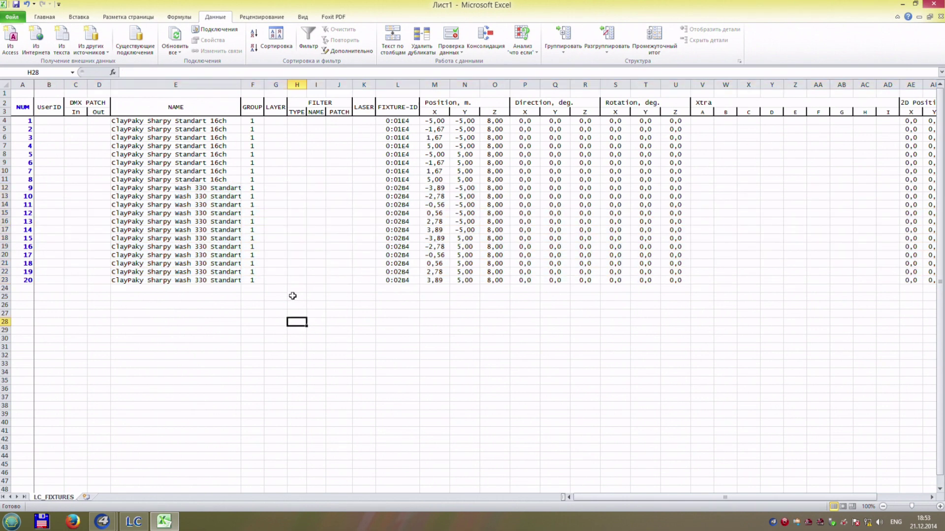
Number the eight Sharpy Standart fixtures 1 to 8 in the UserID column, starting at B4
click(53, 120)
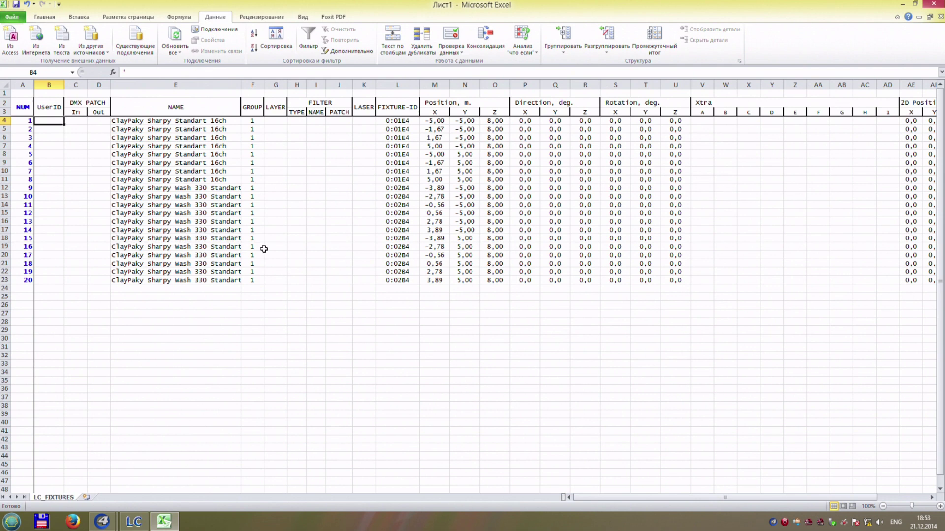
text(1 2 3)
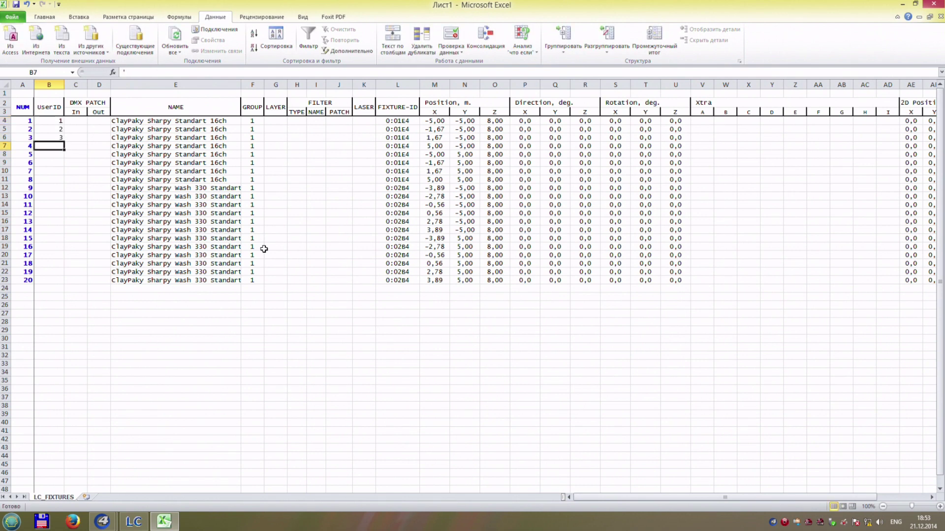
text( 4 5 6 7)
key(Return)
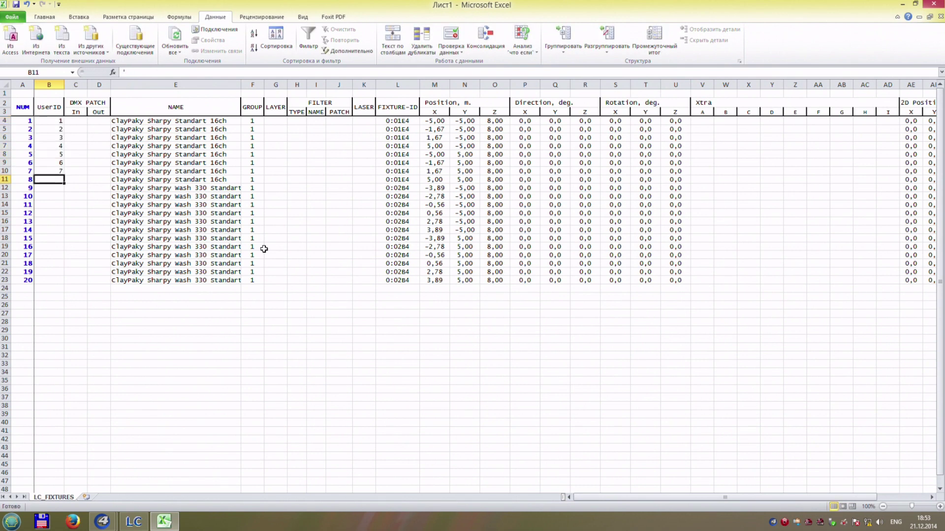
text(8)
key(Return)
Number the twelve Sharpy Wash 330 fixtures 11 to 22 in the UserID column, from B12 to B23
text(11)
key(Return)
text(12)
key(Return)
text(13)
key(Return)
text(14)
key(Return)
text(15)
key(Return)
text(16)
key(Return)
text(17)
key(Return)
text(18)
key(Return)
text(19)
key(Return)
text(20)
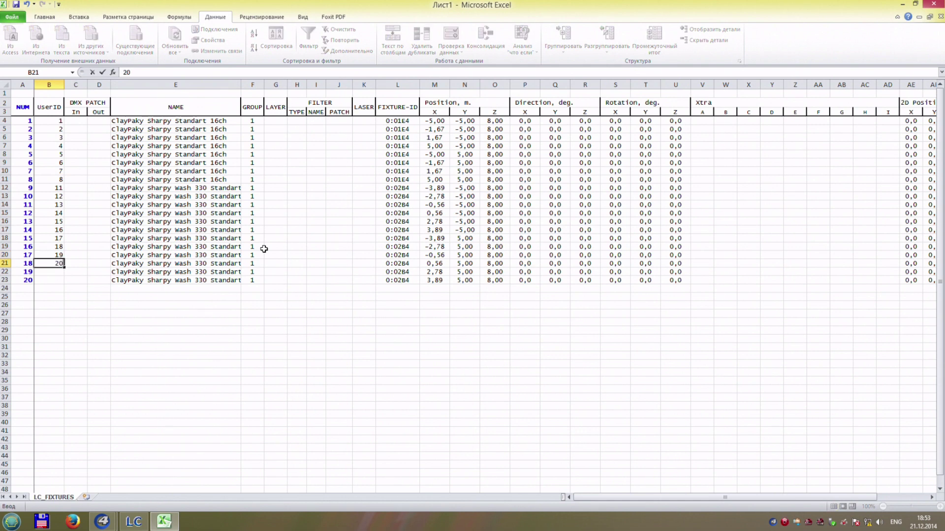
key(Return)
text(21)
key(Return)
text(22)
key(Return)
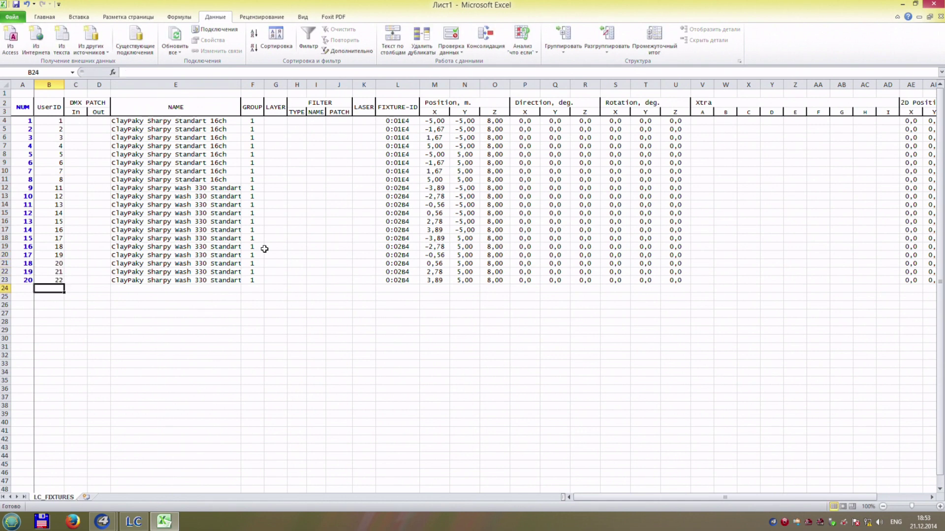
Set GROUP to 2 for the Sharpy Standart fixtures with UserID 5 to 8
mouse_move(249, 121)
mouse_down()
mouse_move(252, 154)
mouse_move(252, 121)
mouse_up()
click(463, 148)
drag(254, 154, 257, 179)
click(258, 155)
text(2)
key(Return)
text(2)
key(Return)
text(2)
key(Return)
text(2)
key(Return)
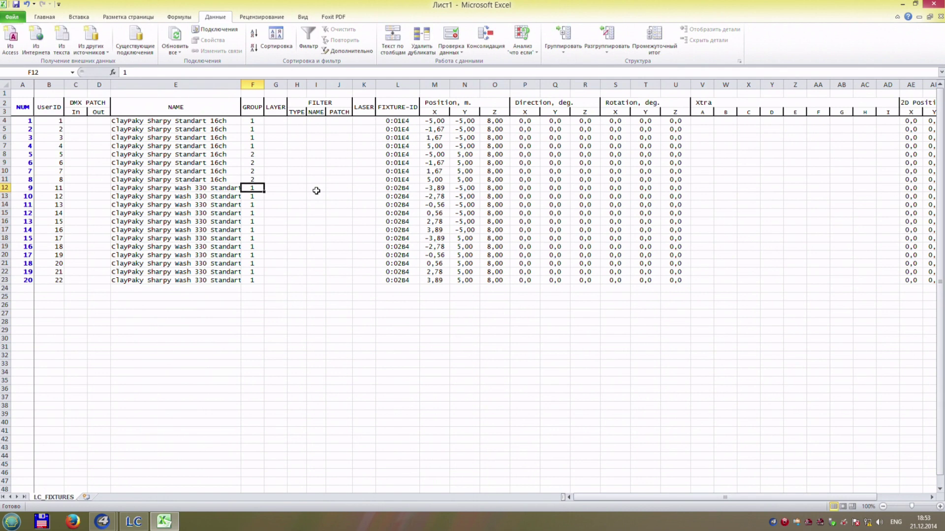
Set GROUP to 3 for the Sharpy Wash 330 fixtures with UserID 11 to 16
text(3)
key(Return)
text(3)
key(Return)
text(3)
key(Return)
text(3)
key(Return)
text(3)
key(Return)
text(3)
key(Return)
Set GROUP to 4 for the Sharpy Wash 330 fixtures with UserID 17 to 22
text(3)
key(Return)
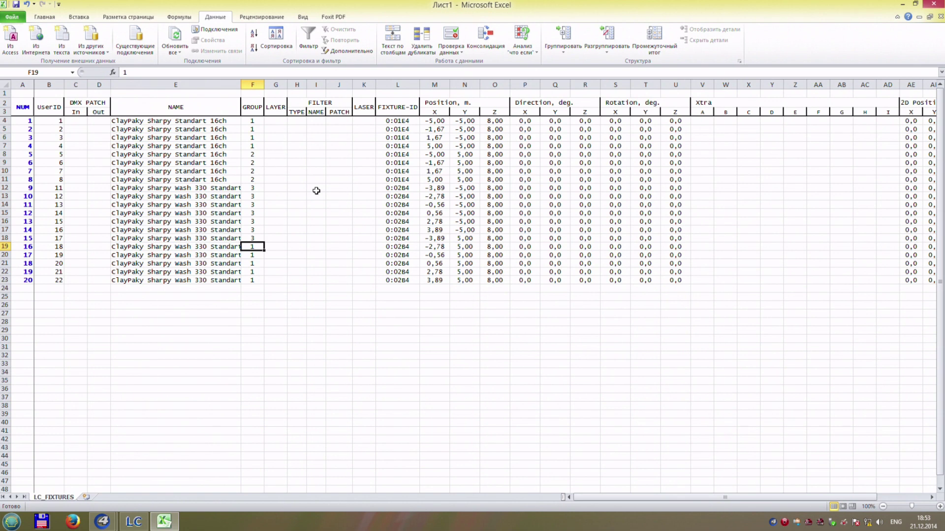
text(4 4 4 4 4)
key(Up)
key(Up)
key(Up)
key(Up)
key(Up)
key(Right)
key(Right)
key(Left)
key(Left)
key(Left)
key(Down)
Enter the DMX input patches A1 and A22 for the first two Sharpy Standart fixtures
click(77, 121)
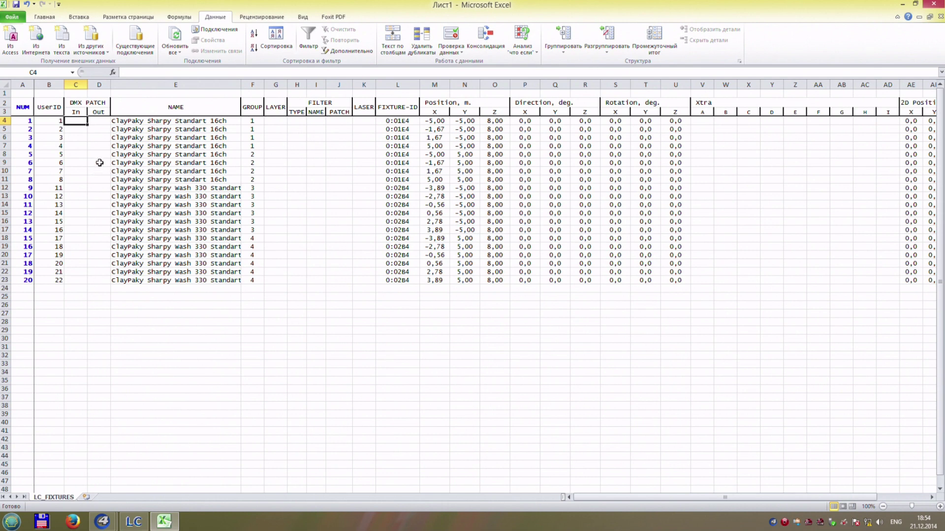
text(A1)
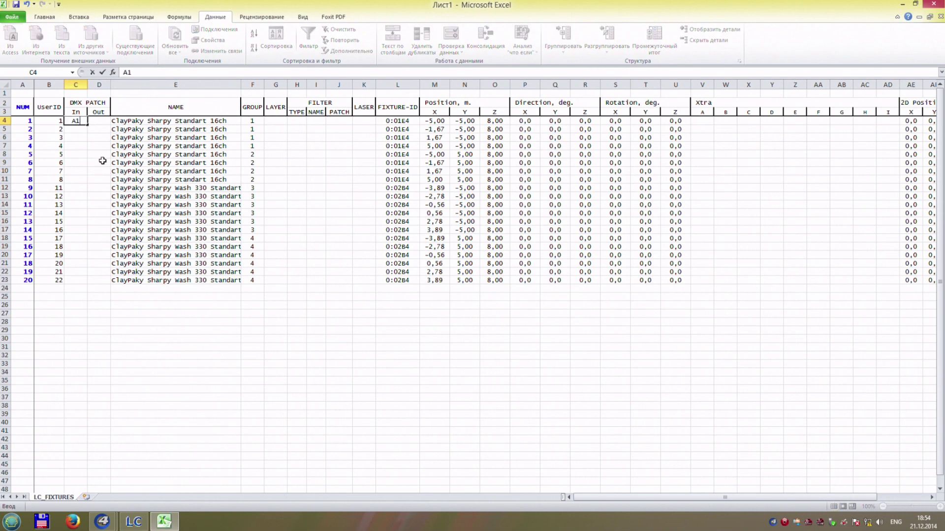
key(Return)
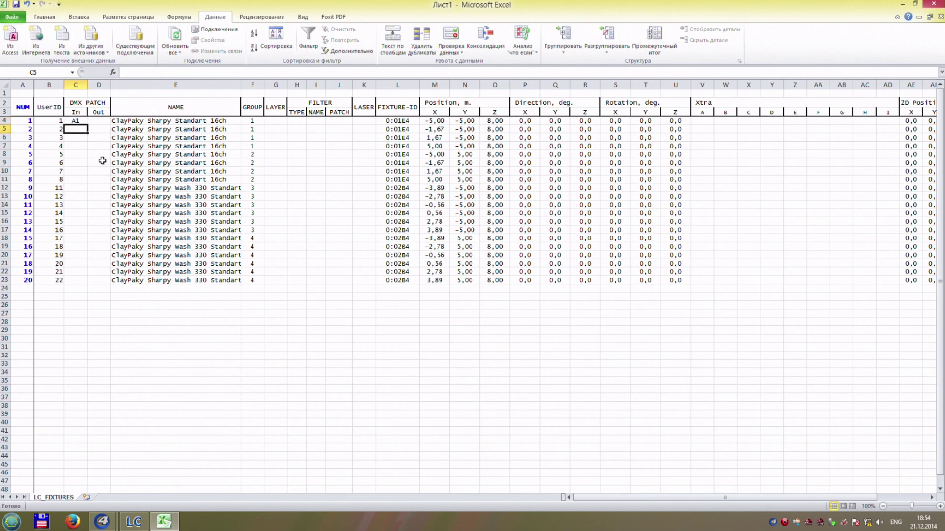
text(A22)
key(Return)
Enter the DMX input patches B1, B22, B33 and B44 for the first four Sharpy Wash 330 fixtures
key(Down)
key(Down)
key(Down)
key(Down)
key(Down)
key(Down)
text(B1)
key(Return)
text(B22)
key(Return)
text(B33)
key(Return)
text(B44)
key(Return)
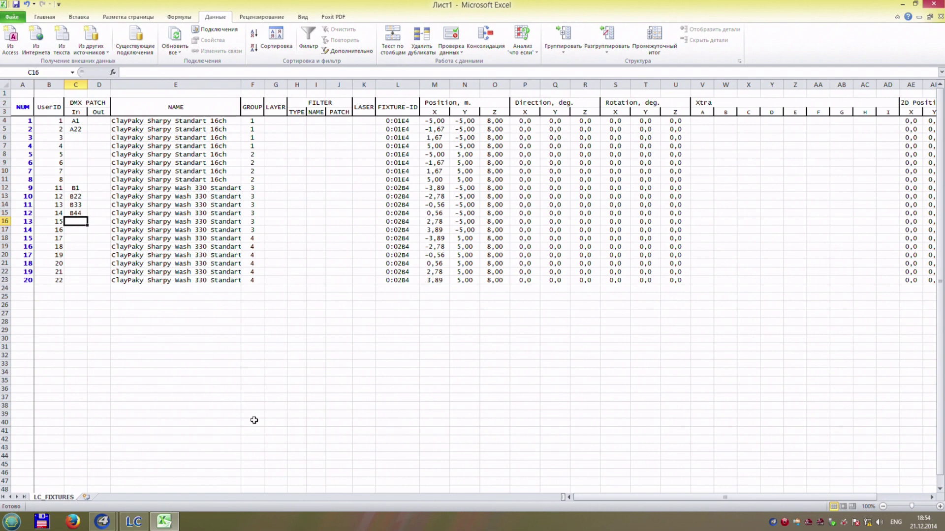
Switch back to the LC lighting program and import the project from the edited Excel document
click(131, 523)
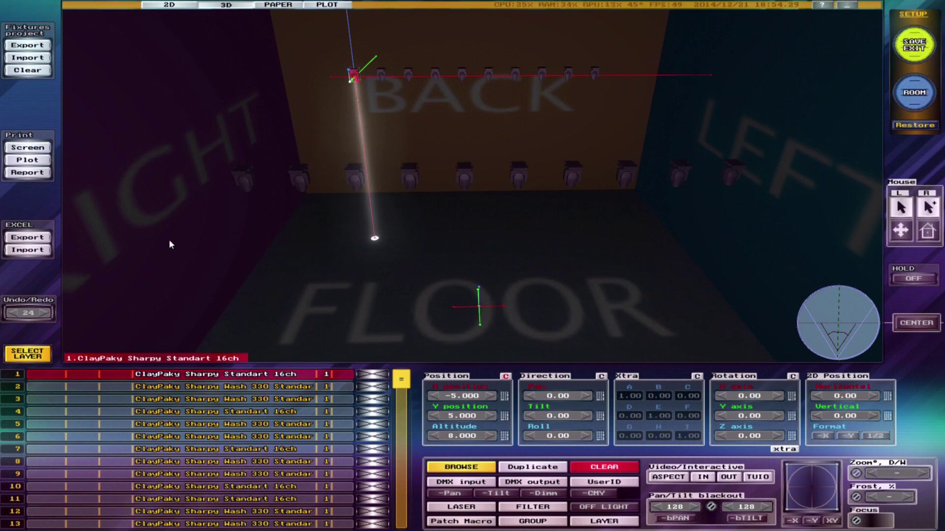
click(27, 251)
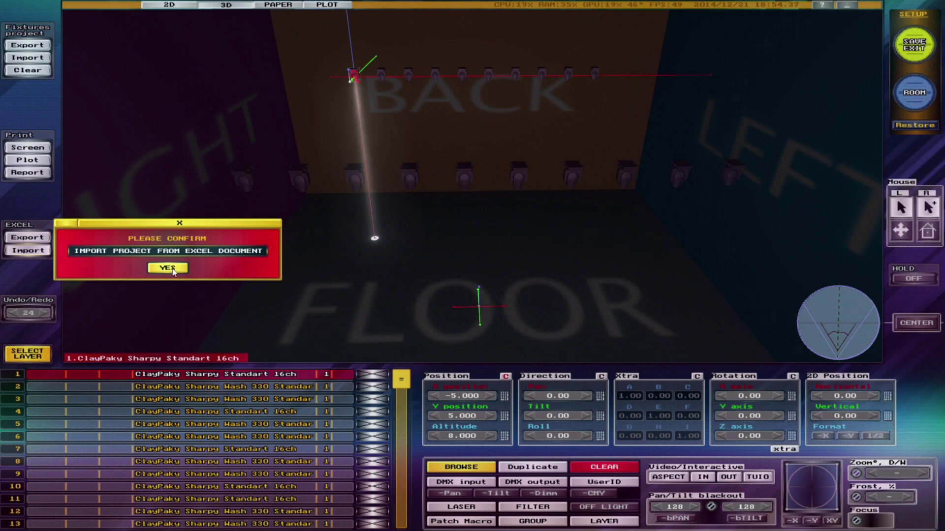
click(167, 268)
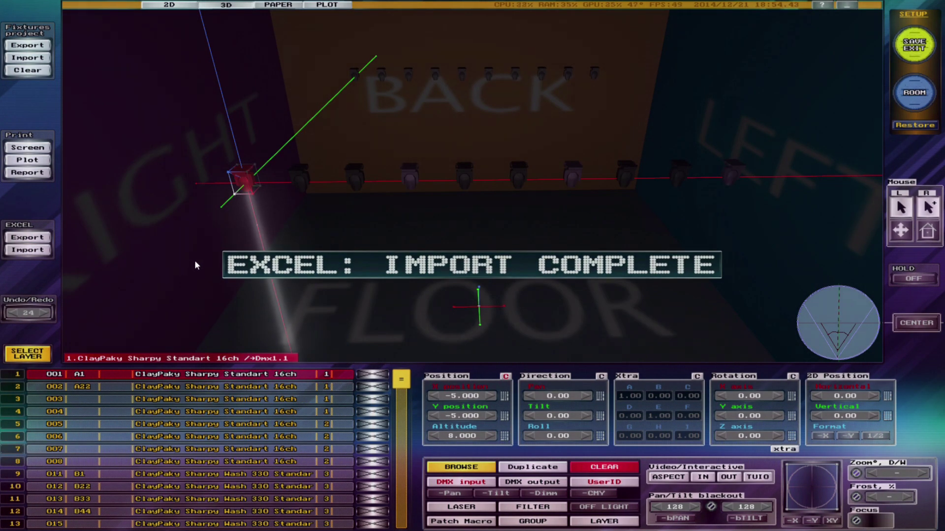
Step through the imported fixture list, checking the fixtures' order in the 3D view and their UserIDs, DMX patches and groups
scroll(194, 258, down, 6)
drag(195, 258, 194, 258)
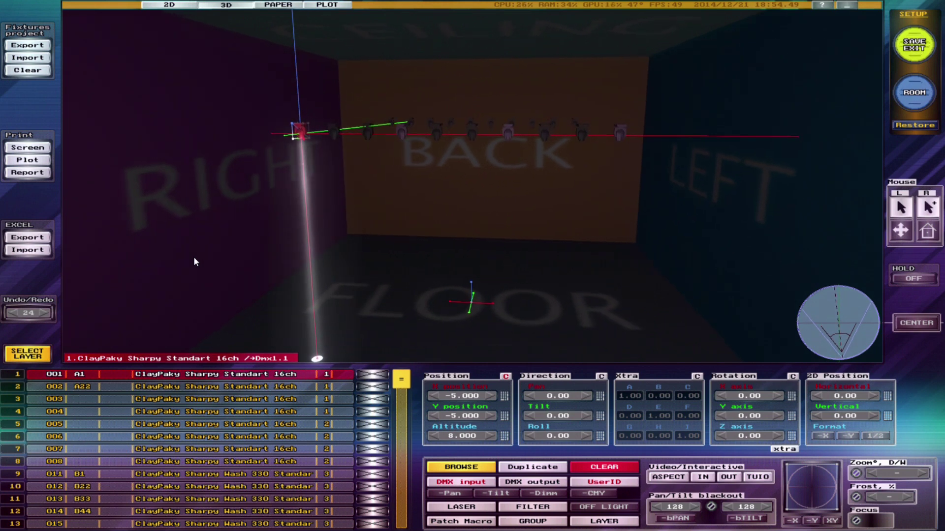
click(169, 392)
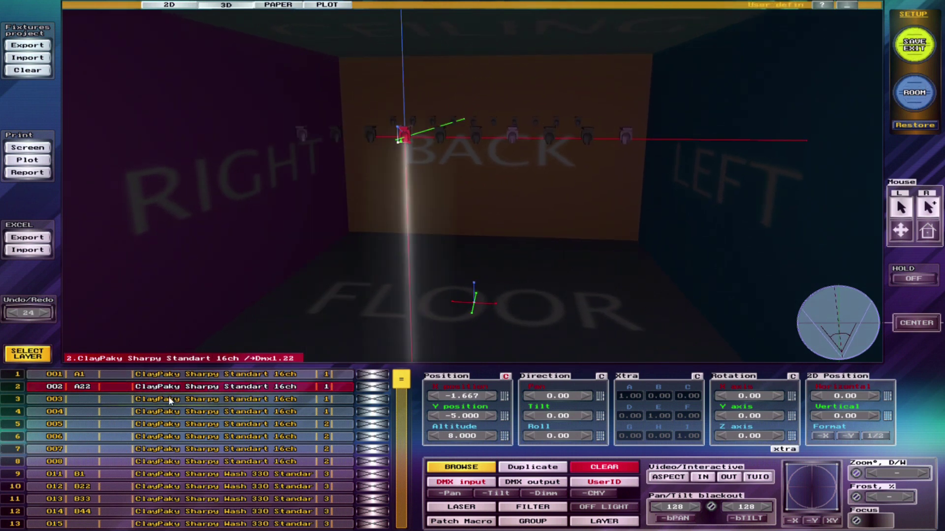
key(Down)
key(Down)
key(Down)
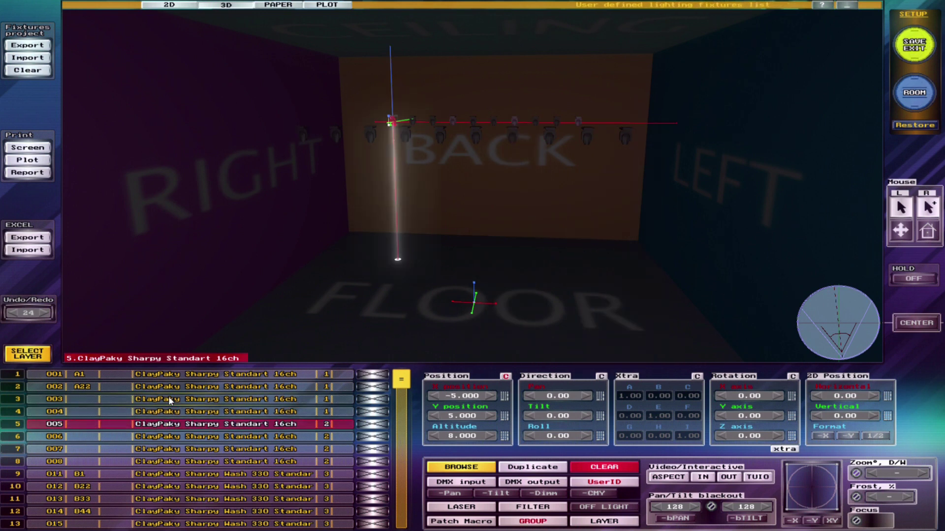
key(Down)
key(Down)
key(Down)
key(Down)
key(Down)
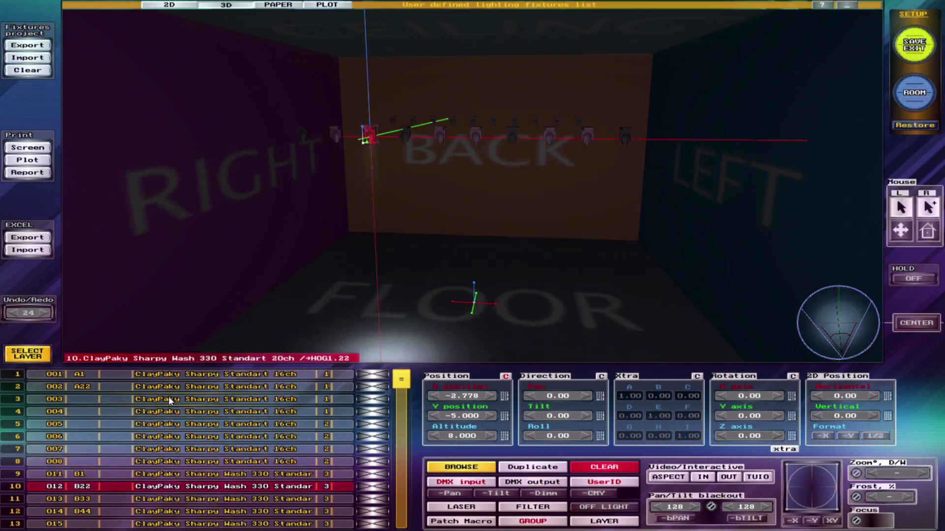
key(Down)
key(Down)
key(Down)
key(Down)
key(Down)
key(Down)
key(Down)
key(Down)
key(Down)
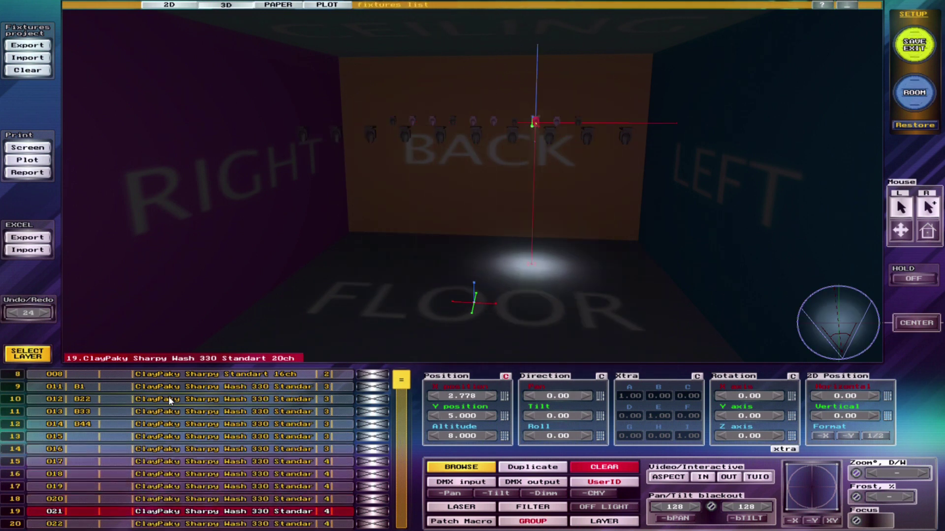
key(Home)
key(Down)
key(Down)
key(Down)
key(Down)
key(Down)
key(Down)
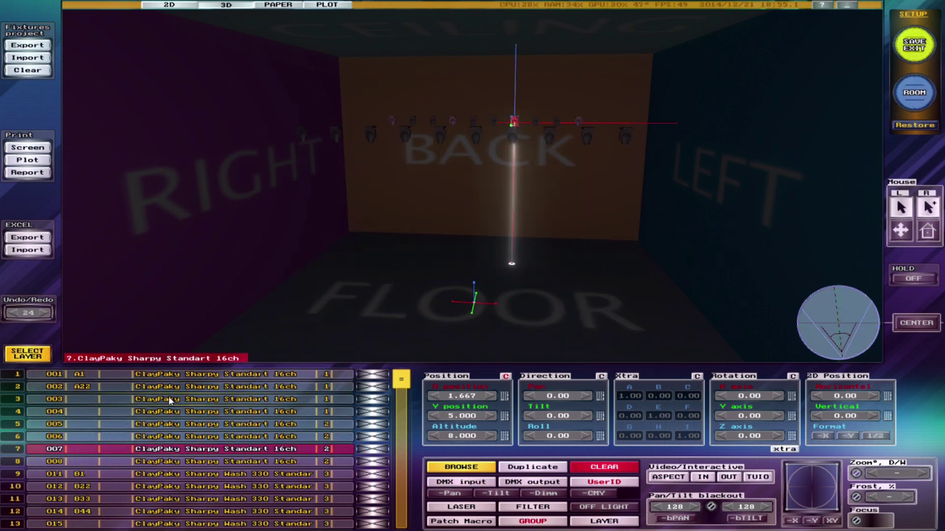
key(Down)
key(Down)
key(Down)
key(Down)
key(Down)
key(Down)
key(Down)
key(Down)
key(Down)
key(Down)
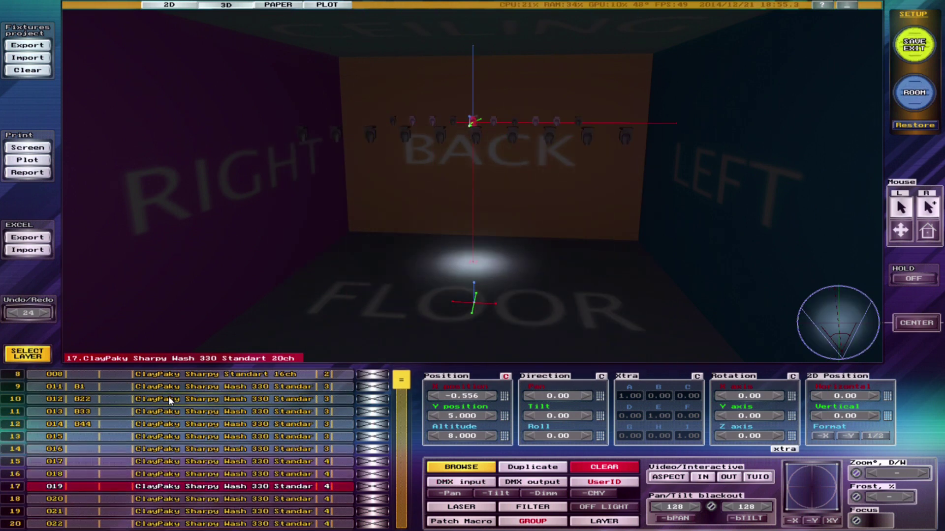
key(Down)
key(Down)
scroll(196, 441, up, 3)
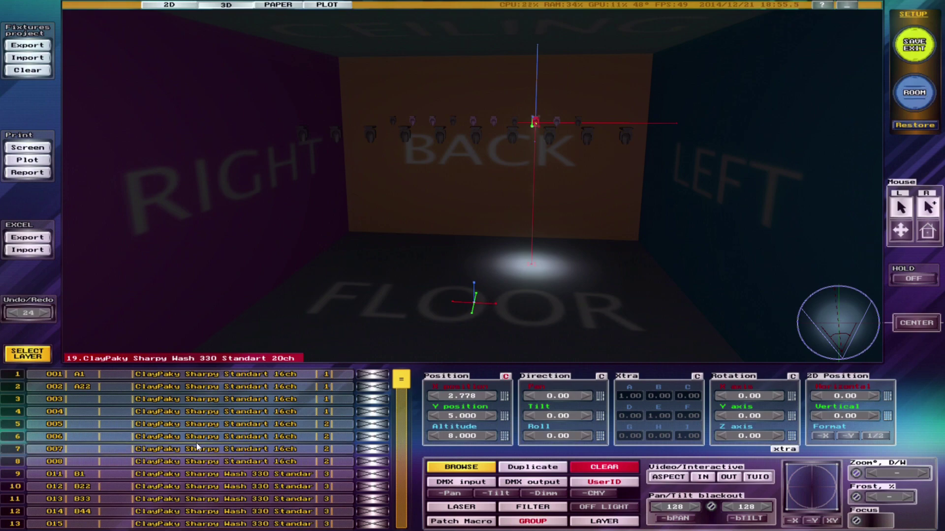